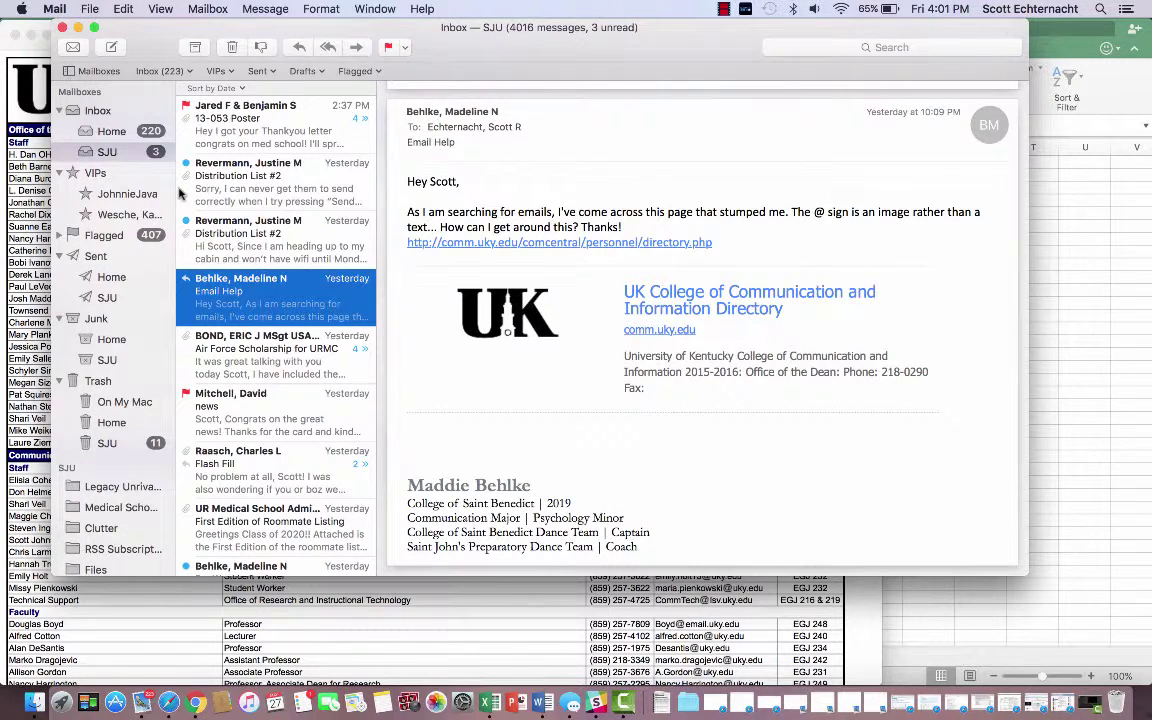
Close the Mail message to reveal the UK College of Communication and Information staff directory.
click(62, 27)
Bring Safari forward and select the 25 Office of the Dean staff rows in the table.
click(395, 265)
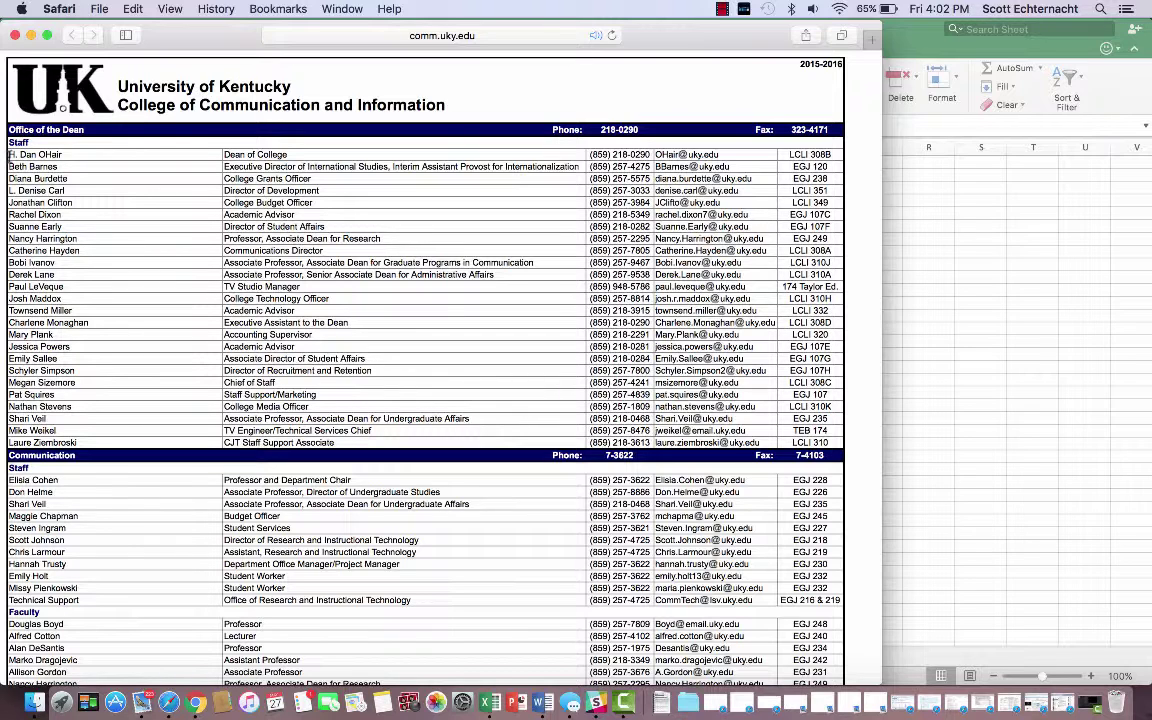
mouse_move(11, 154)
mouse_down()
mouse_move(541, 323)
mouse_move(832, 441)
mouse_up()
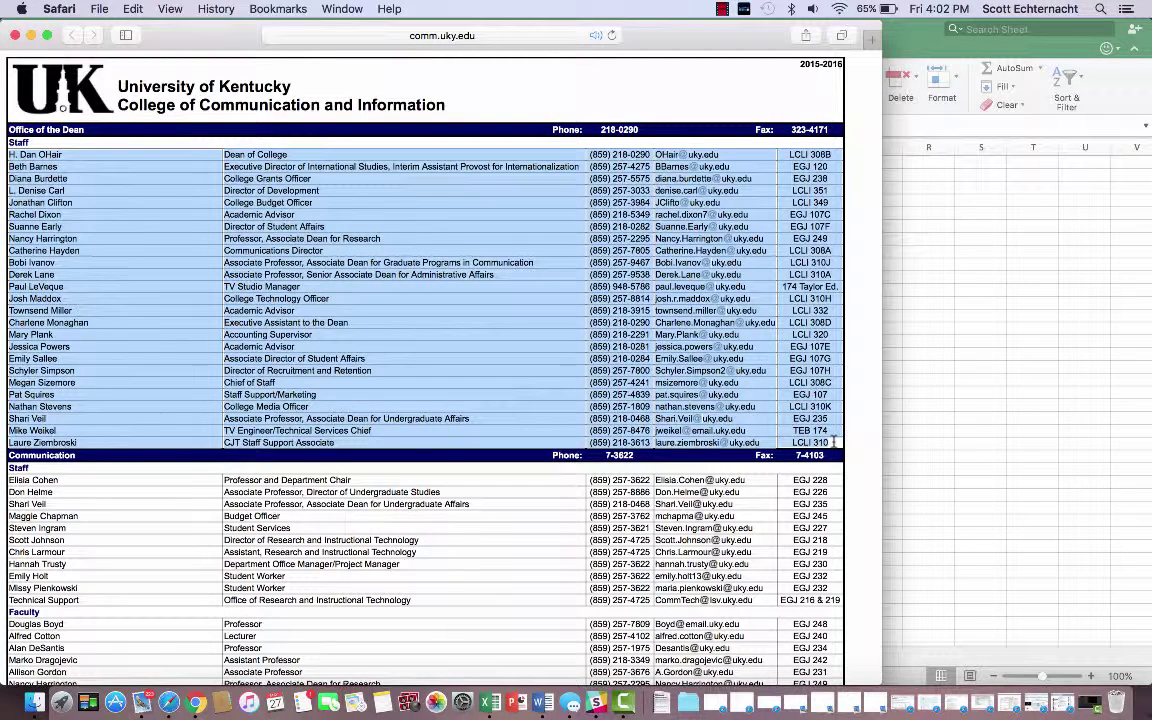
Paste the staff rows at A1 of the blank workbook and autofit columns A, B and C.
click(939, 371)
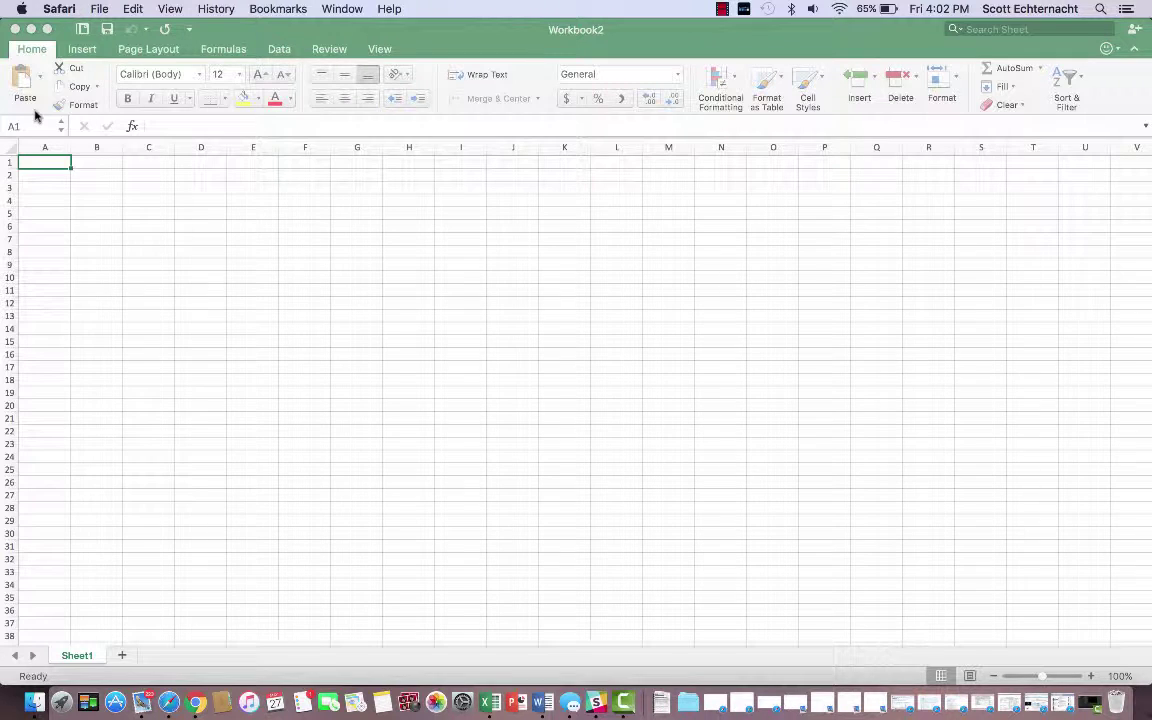
click(54, 162)
key(super+v)
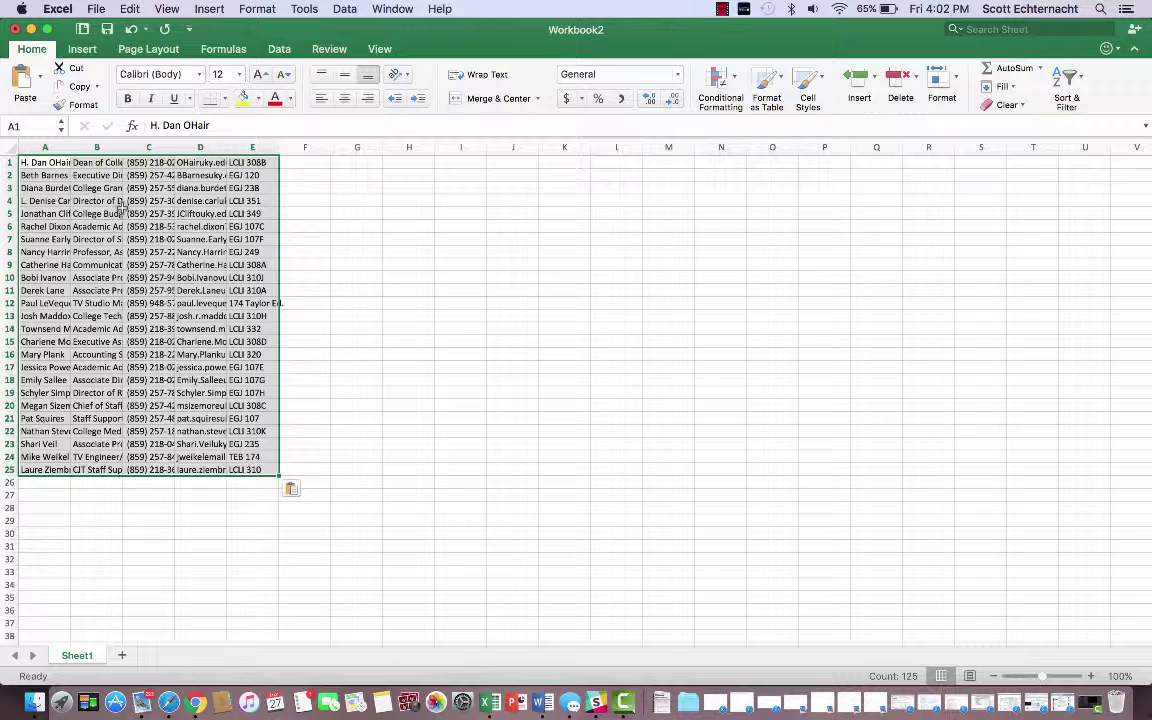
double_click(123, 147)
double_click(74, 147)
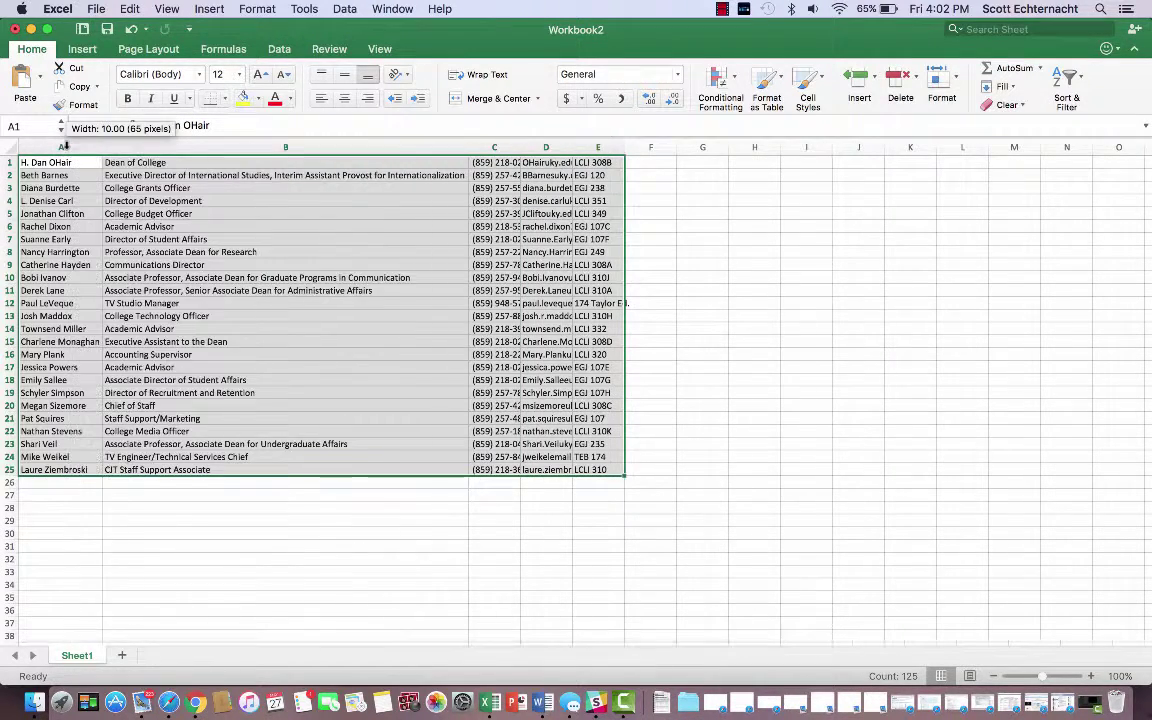
double_click(519, 147)
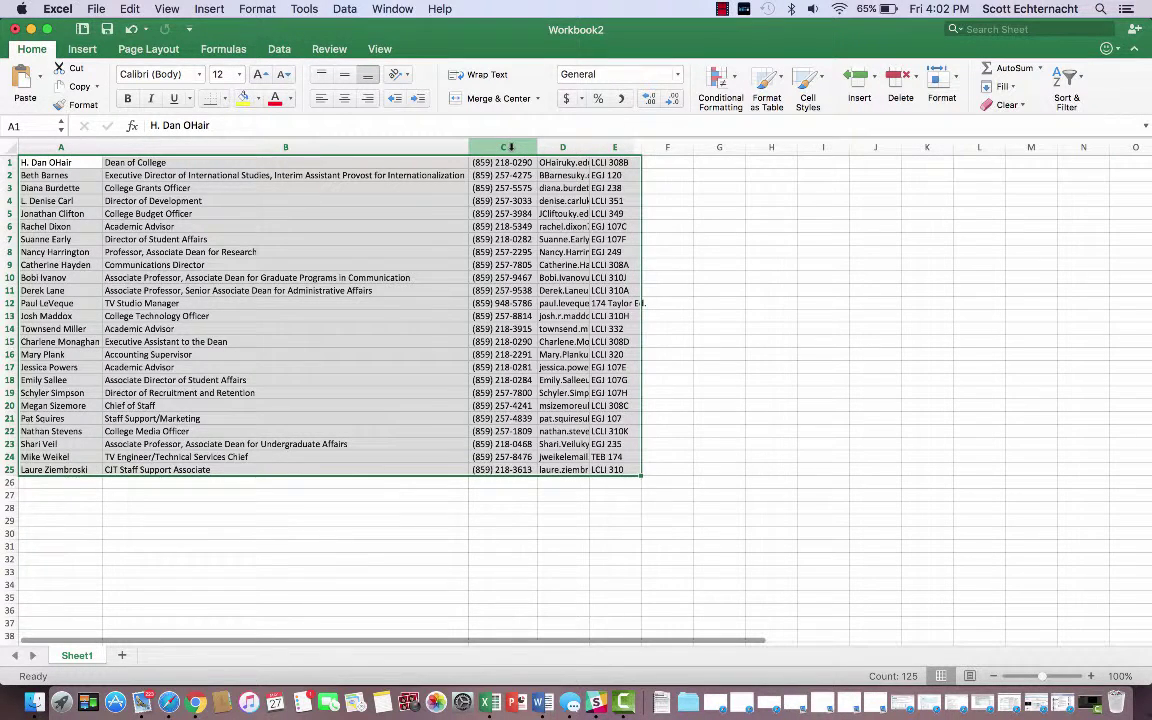
Delete the phone column, clear the room column, and widen column C for the e-mails.
click(511, 147)
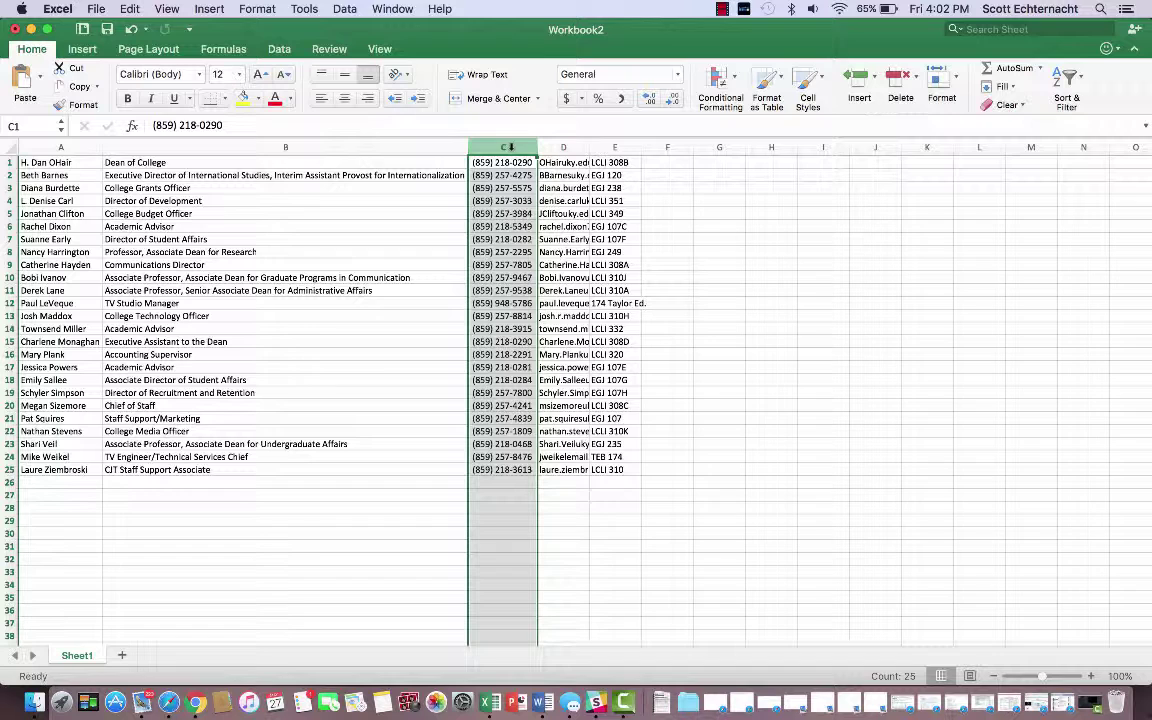
key(super+minus)
click(534, 148)
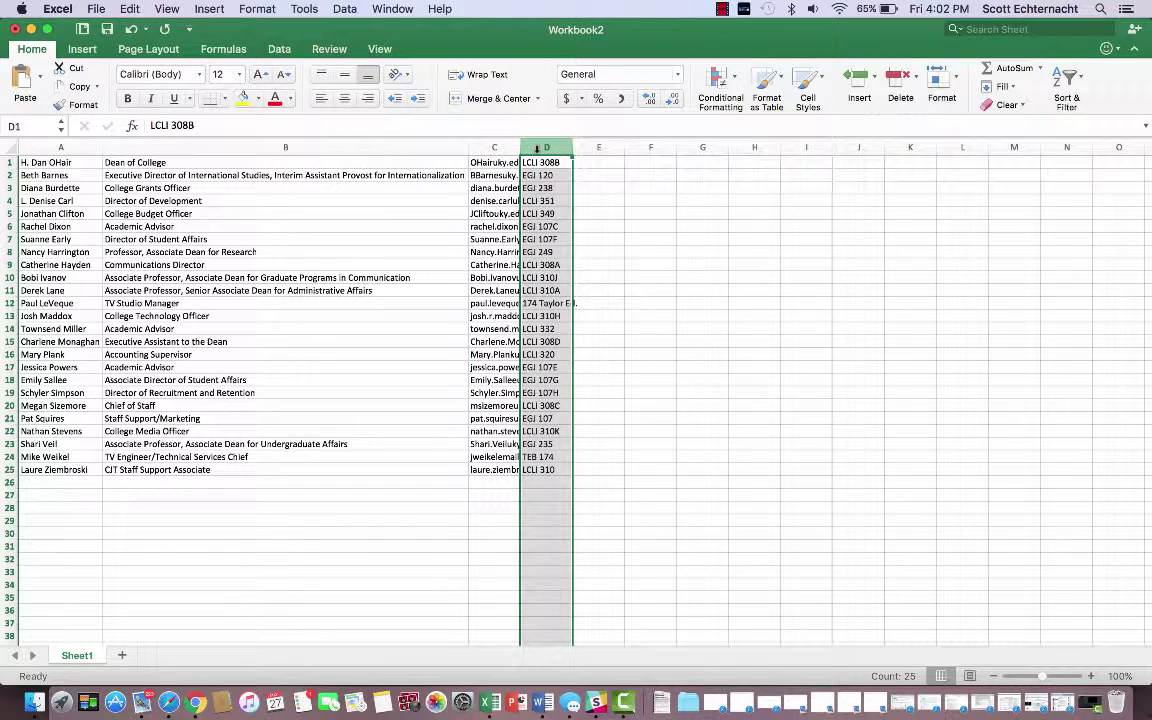
key(super+minus)
drag(520, 147, 584, 147)
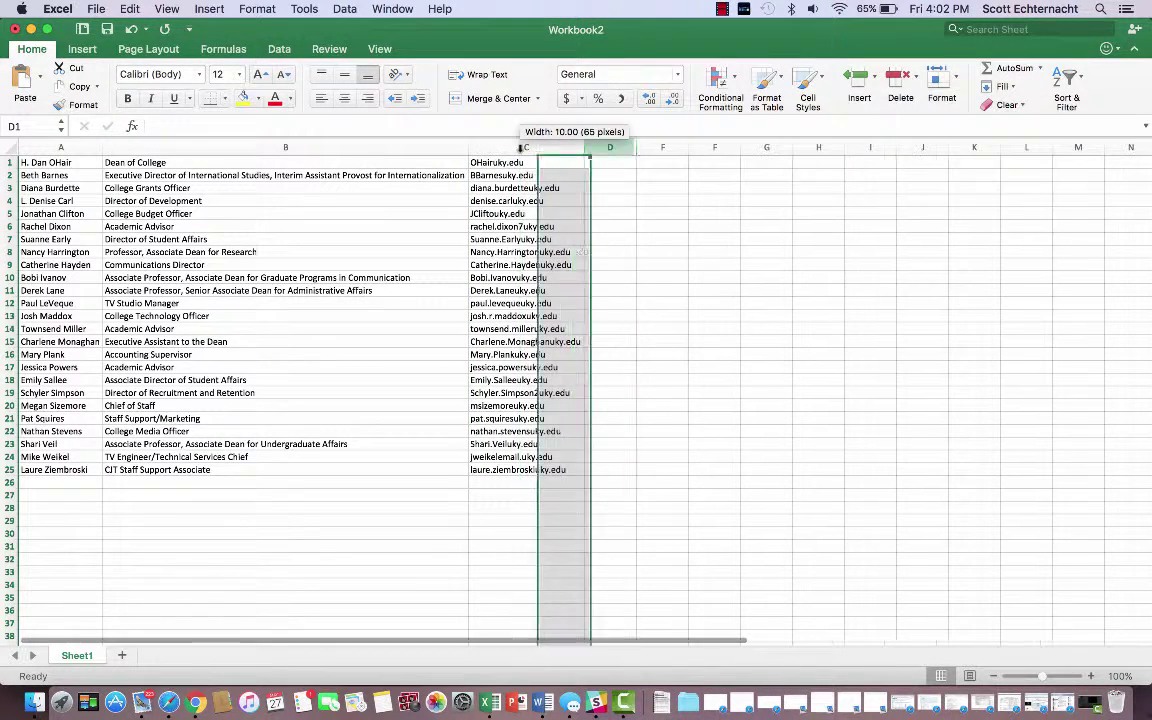
click(556, 161)
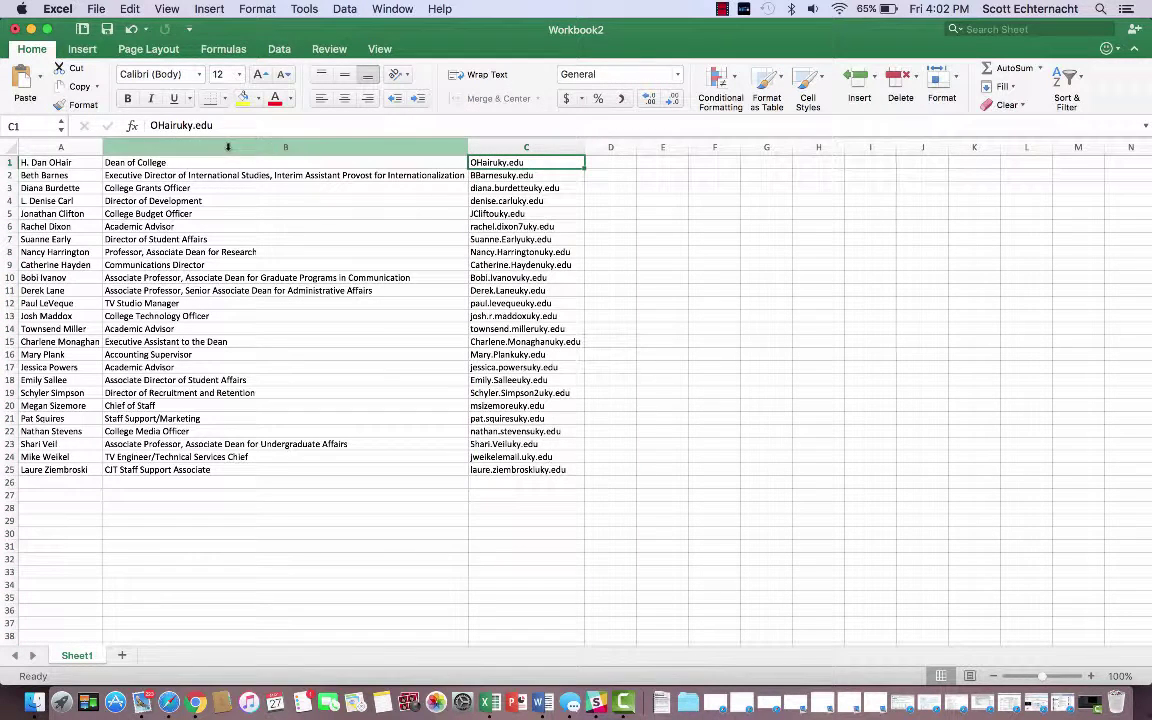
click(163, 124)
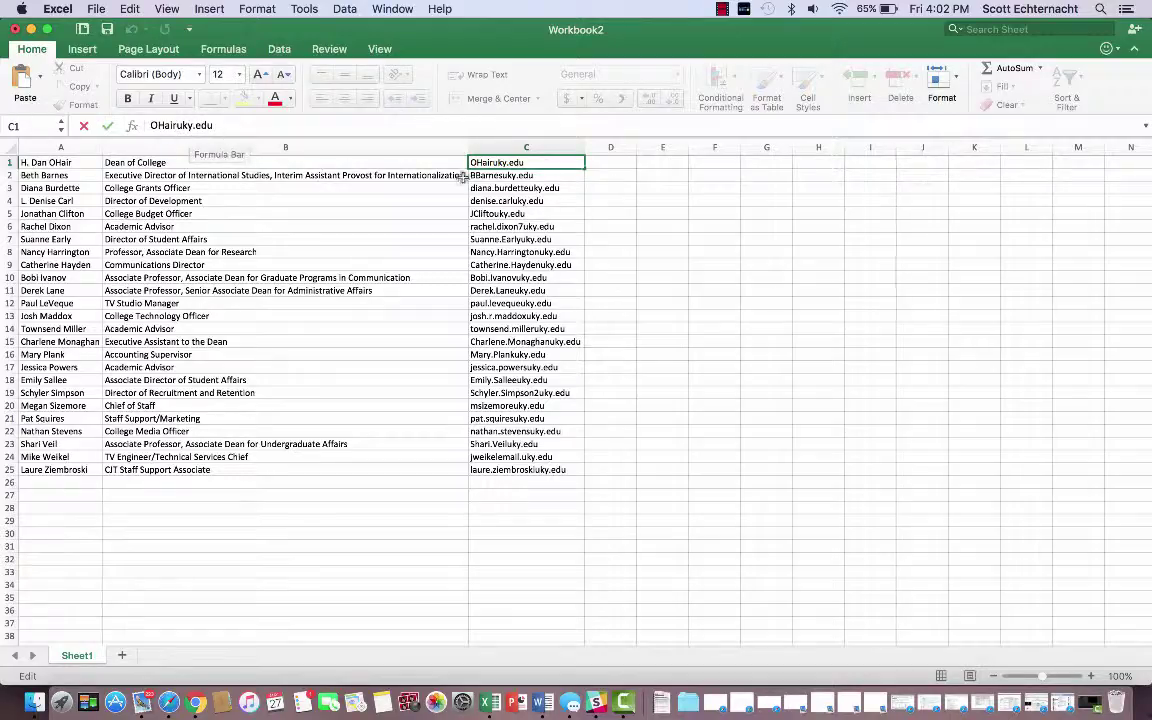
click(493, 201)
key(ctrl+Up)
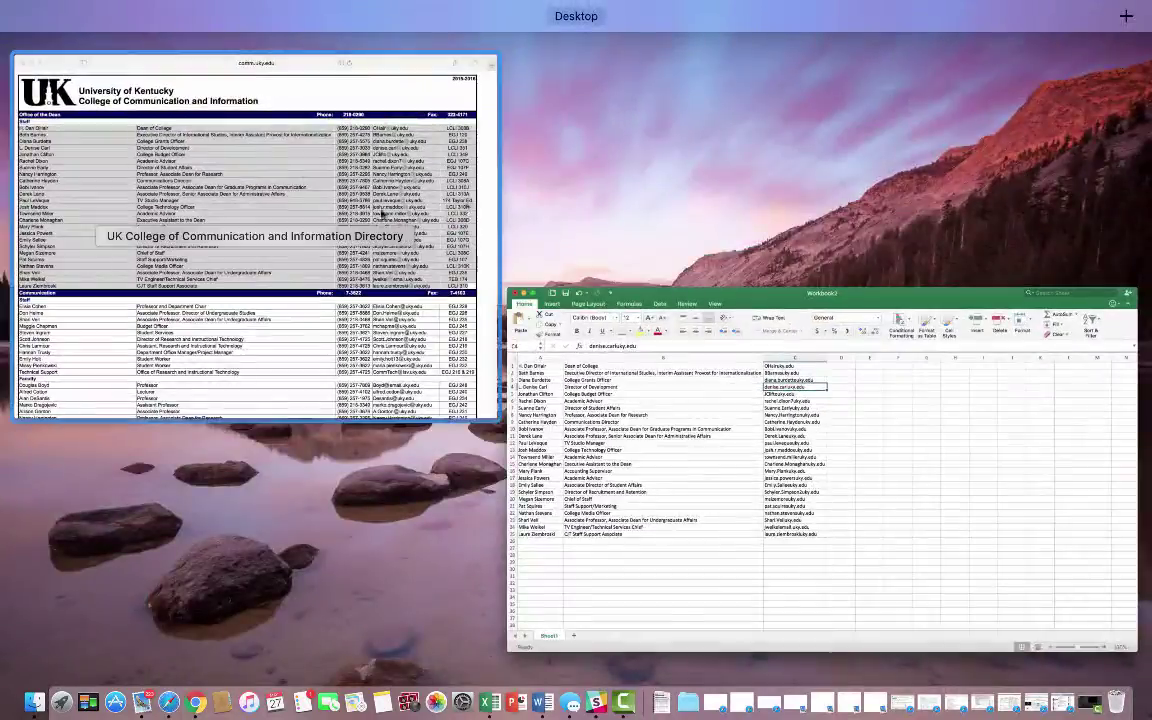
click(408, 364)
scroll(408, 364, down, 10)
scroll(408, 364, down, 15)
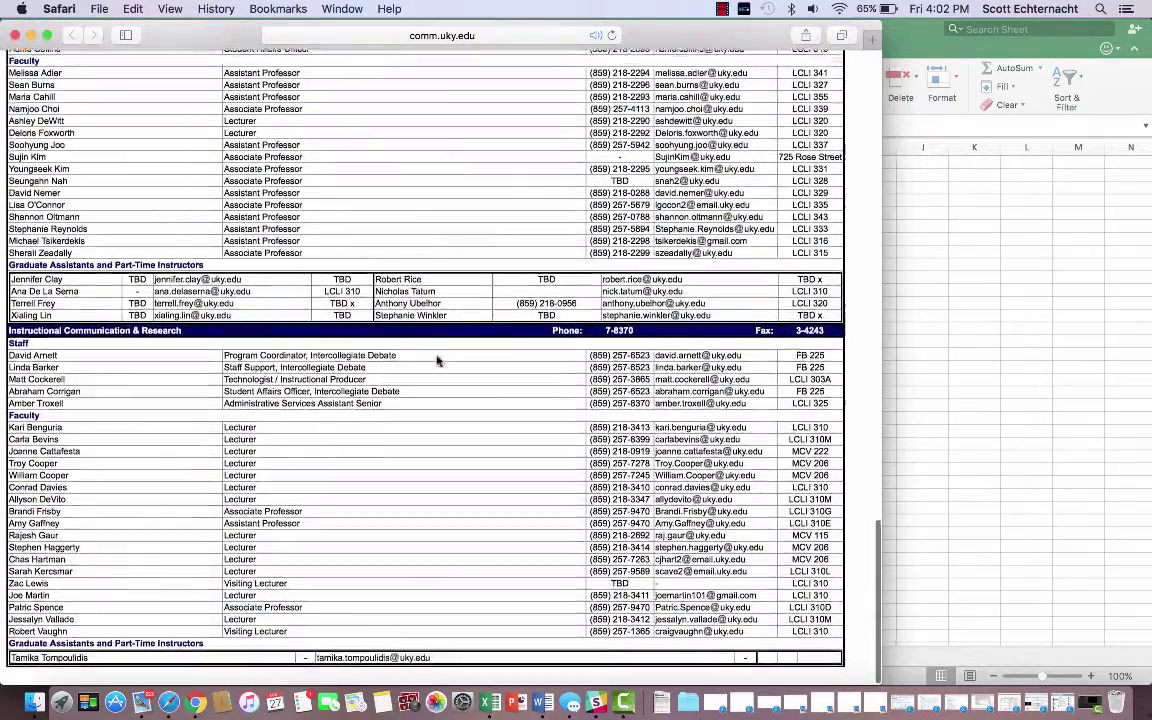
click(1024, 374)
click(474, 161)
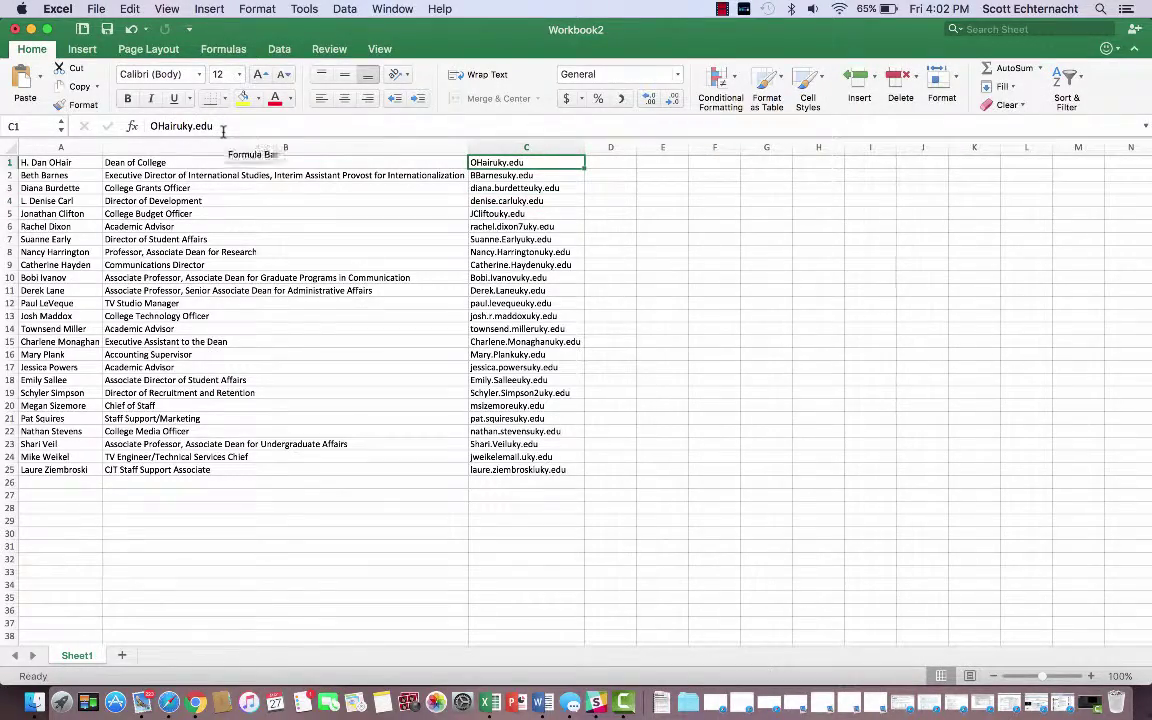
Select column C and open Replace with 'uky.edu' as the text to find.
click(538, 150)
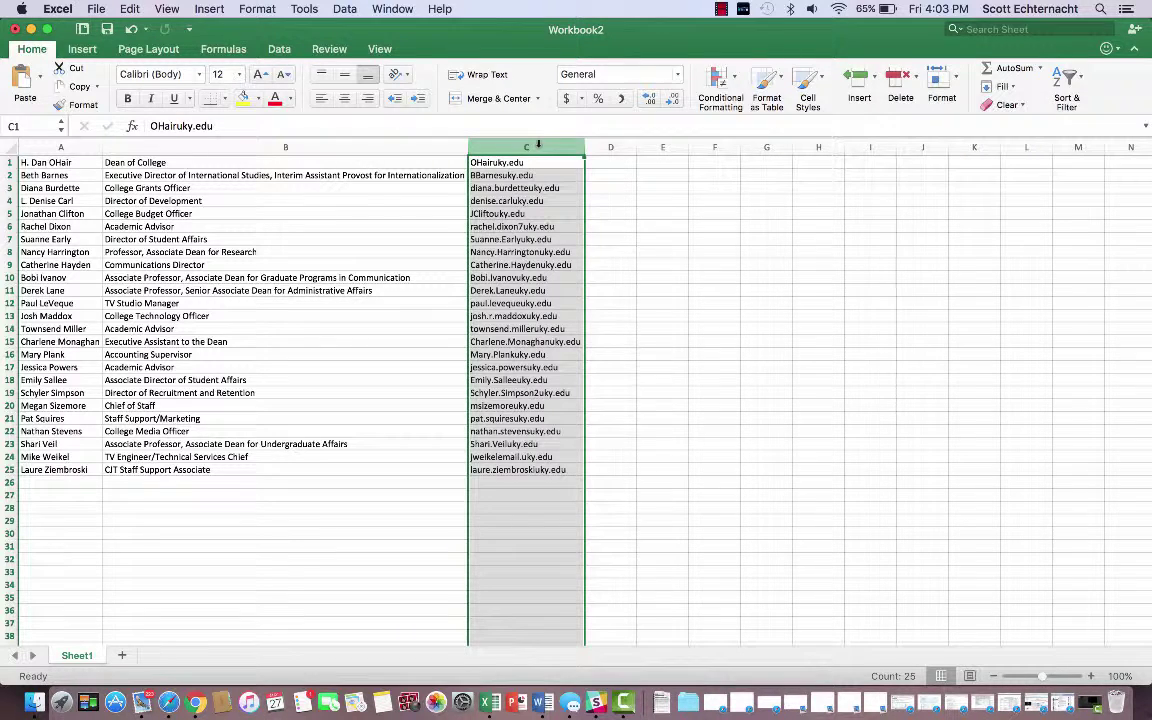
key(super+f)
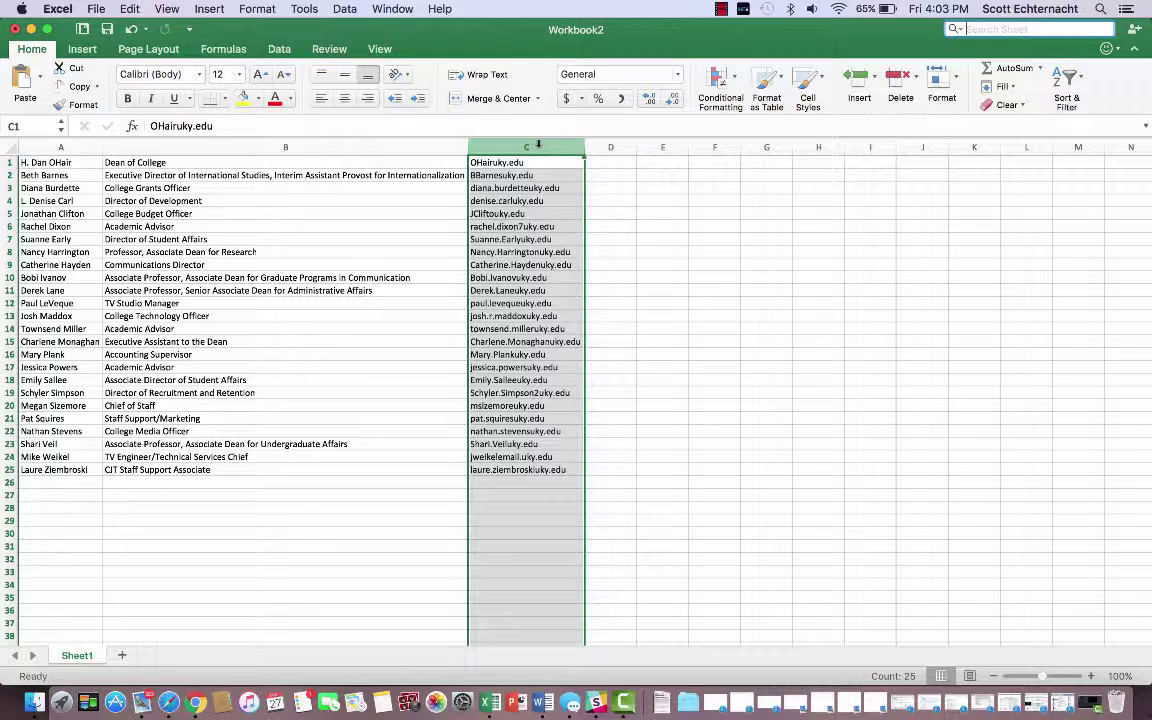
click(962, 36)
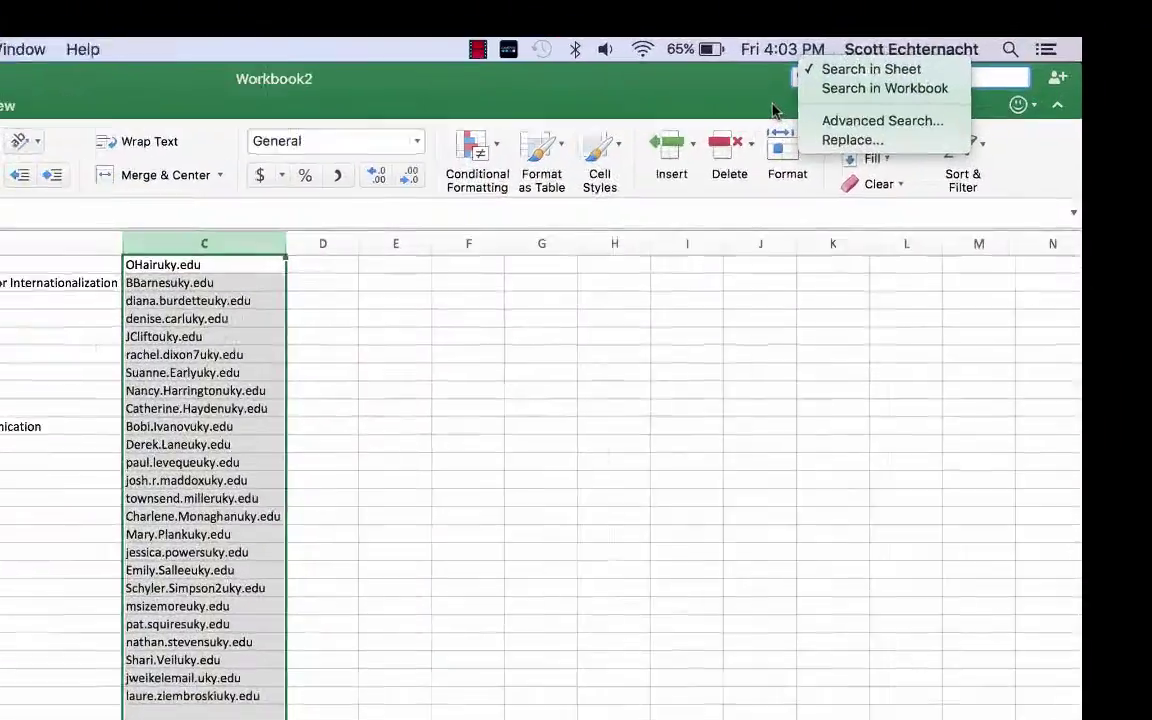
click(948, 44)
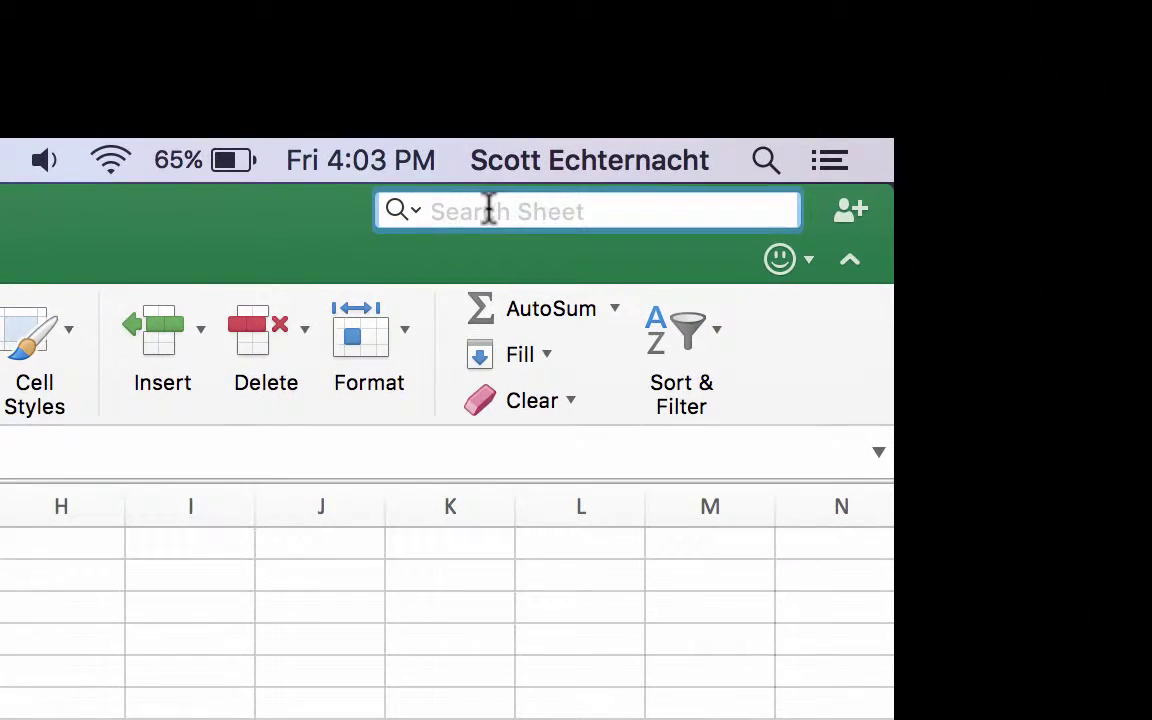
click(416, 213)
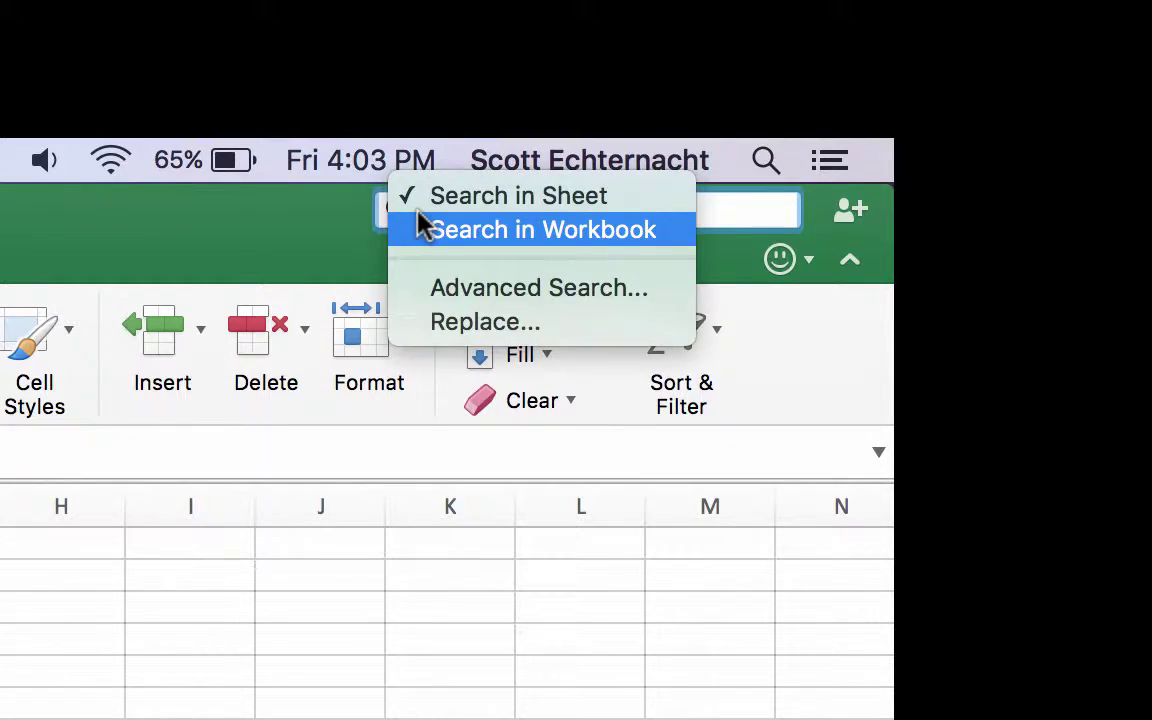
click(440, 322)
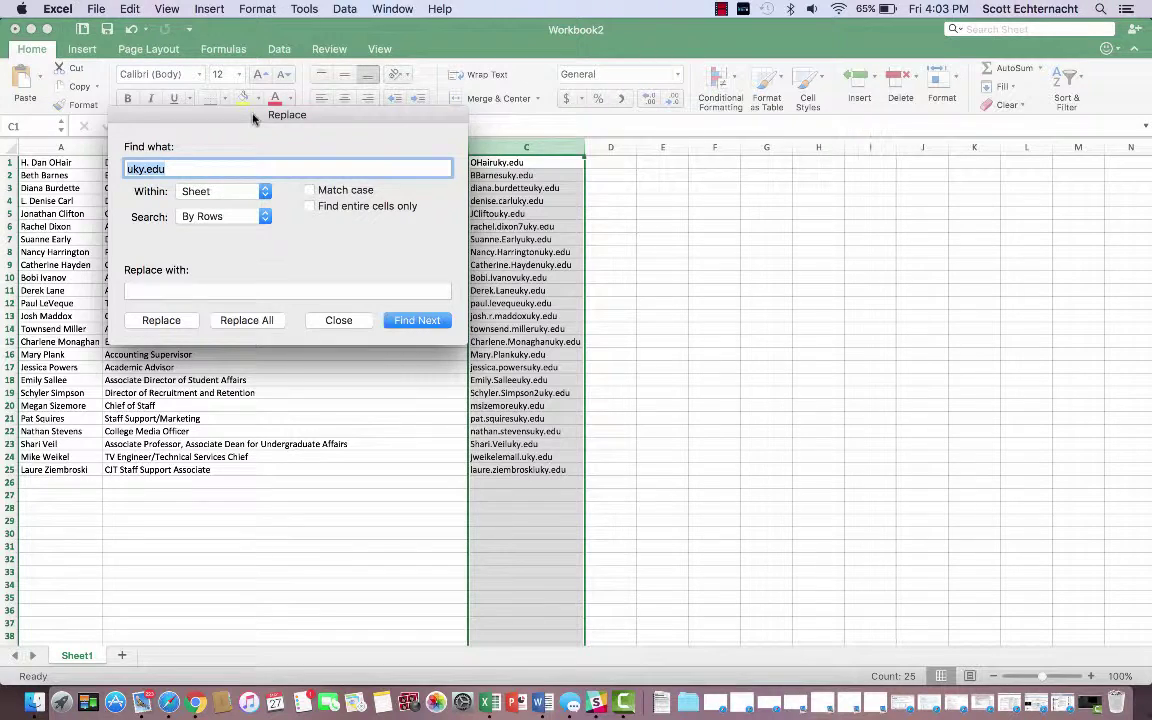
Replace all 25 'uky.edu' occurrences in column C with nothing, then close Replace.
drag(253, 118, 745, 177)
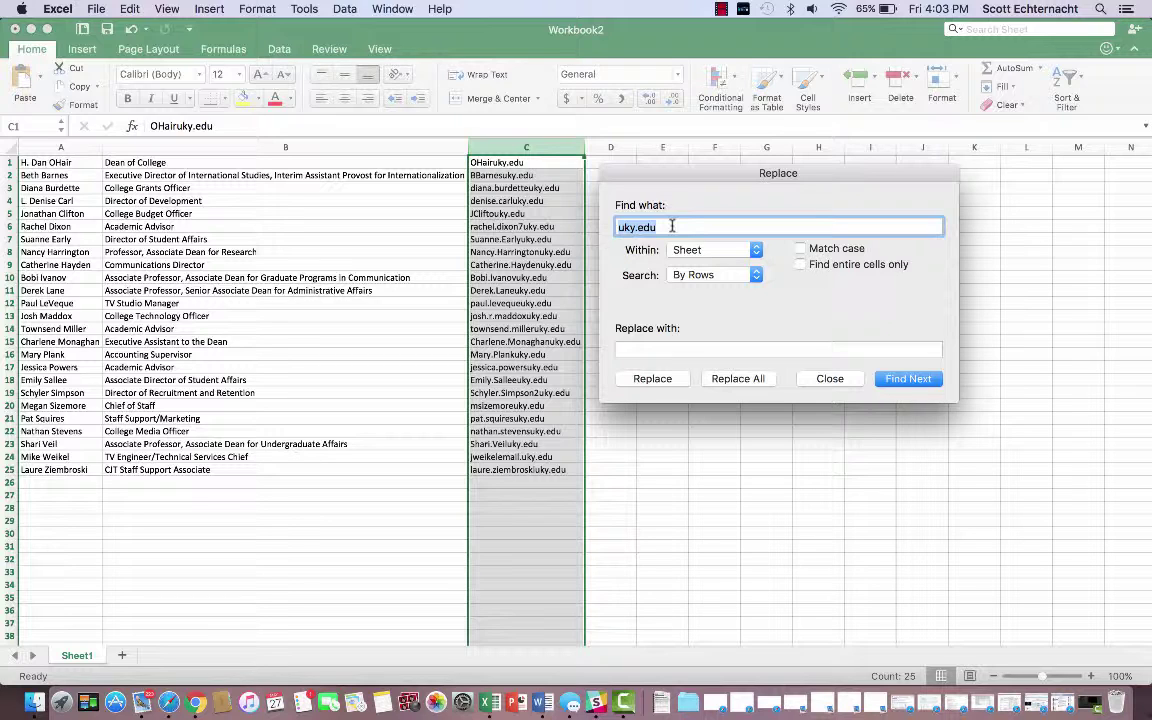
click(663, 227)
click(659, 346)
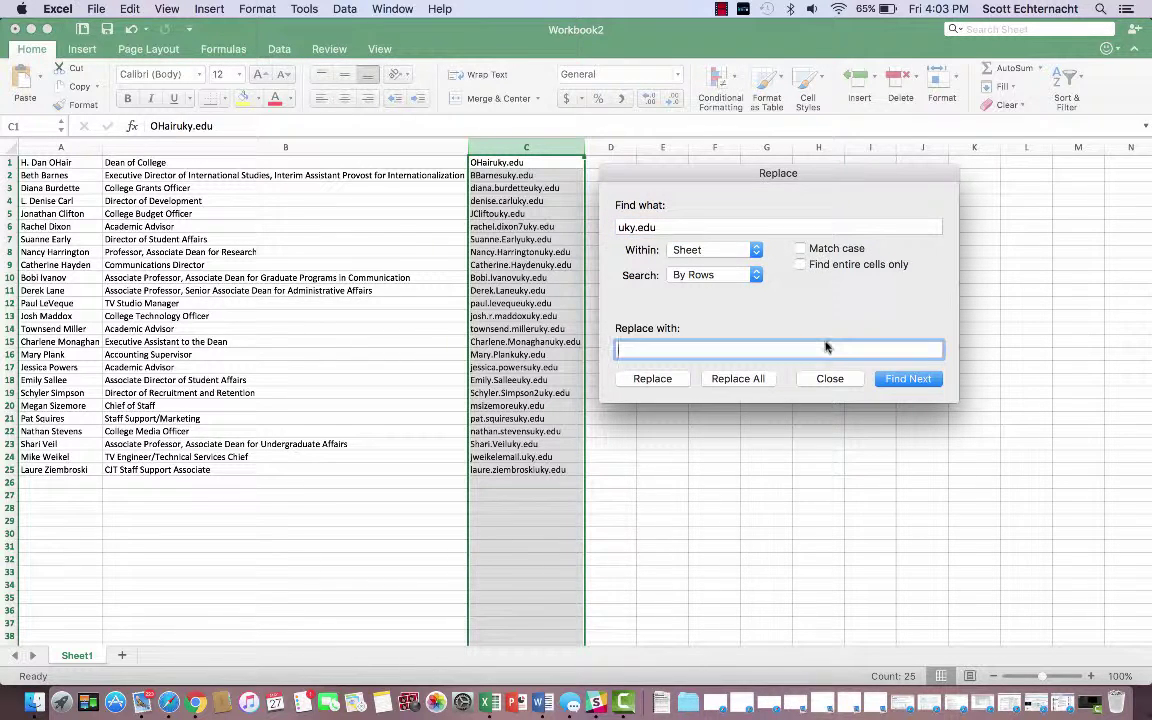
click(756, 380)
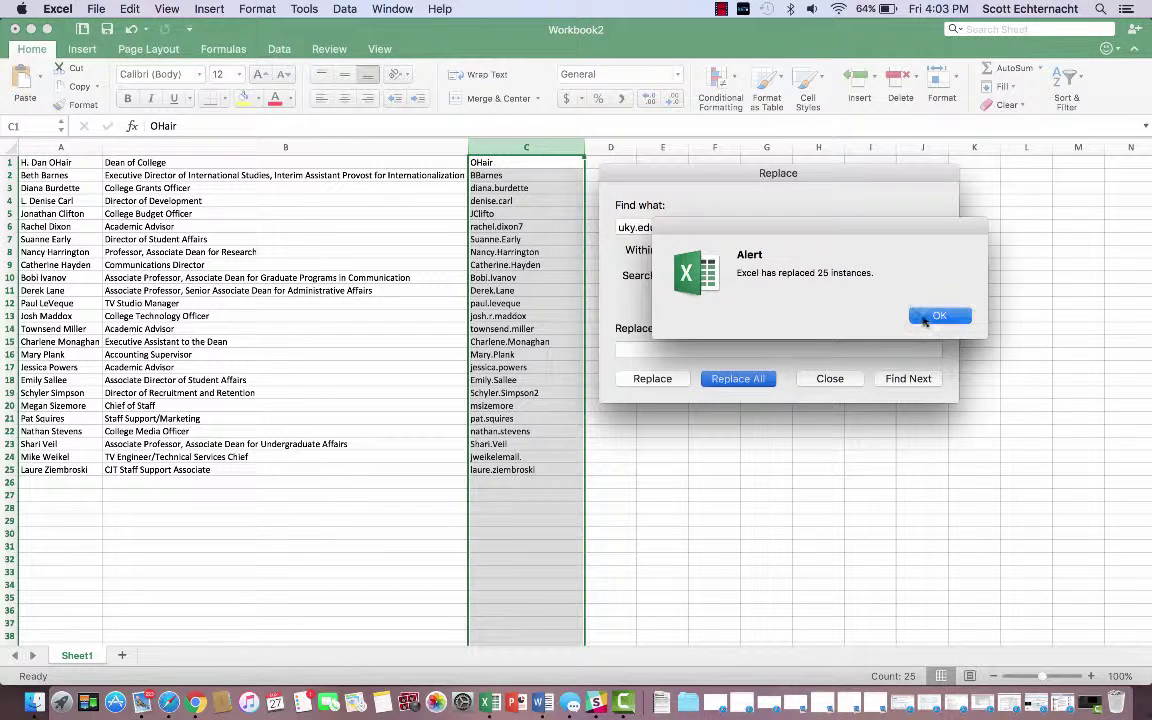
click(925, 319)
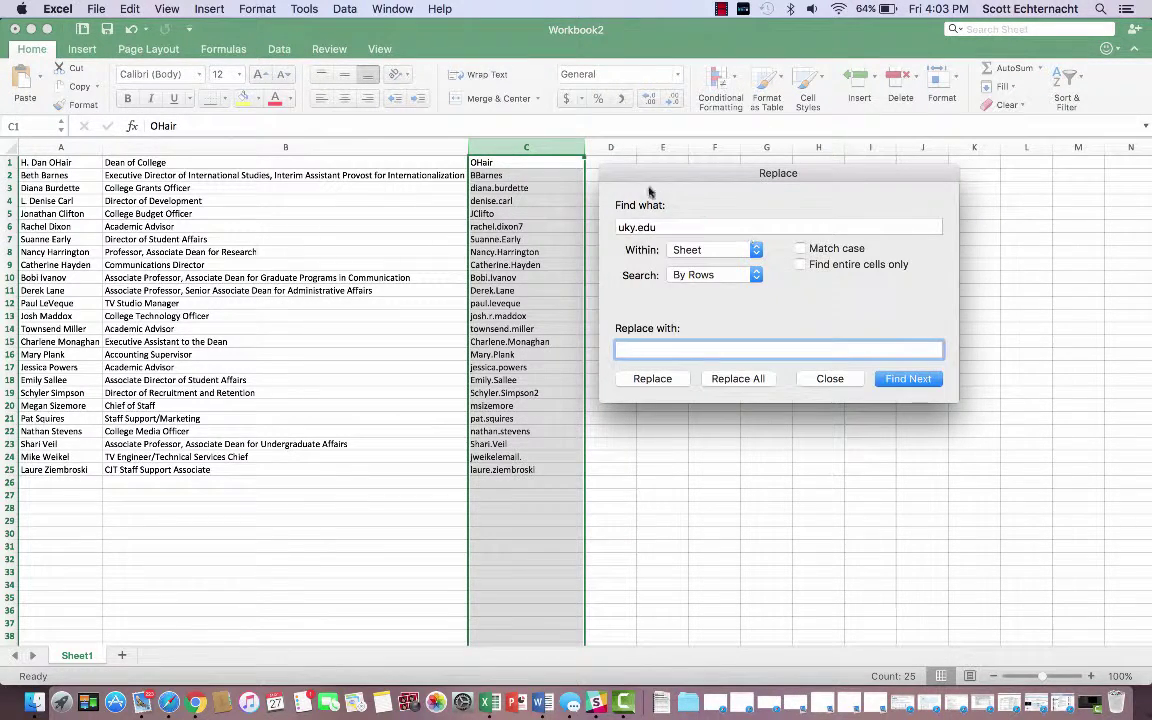
click(826, 378)
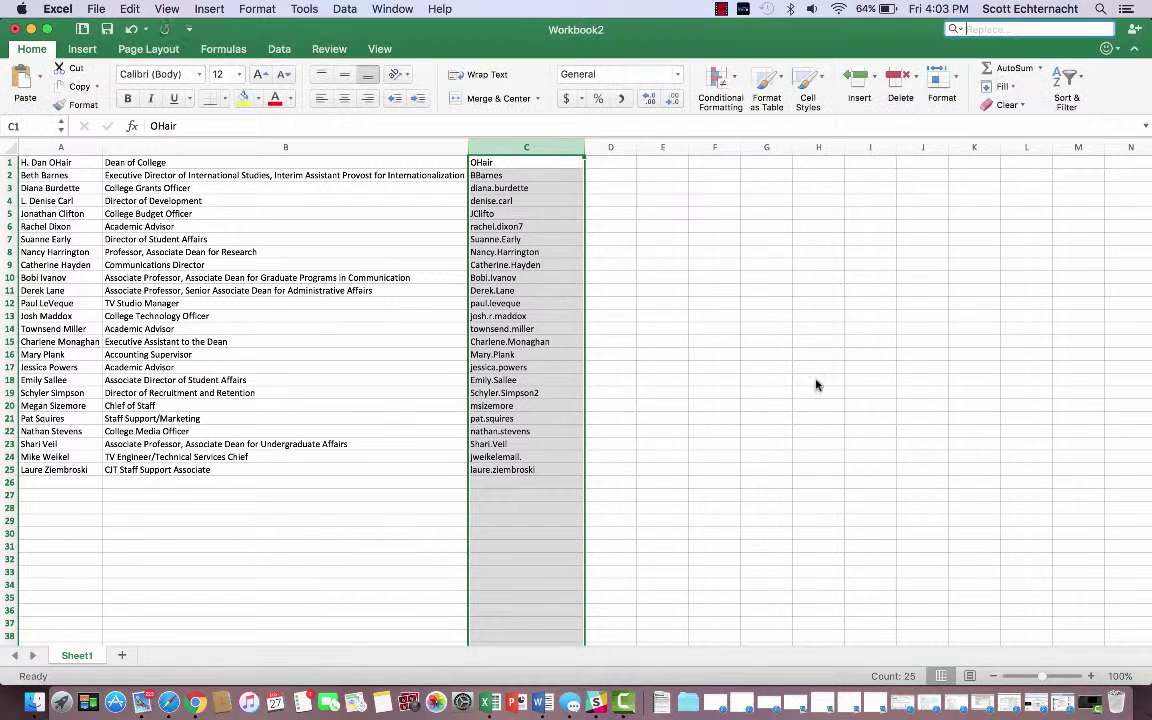
click(614, 166)
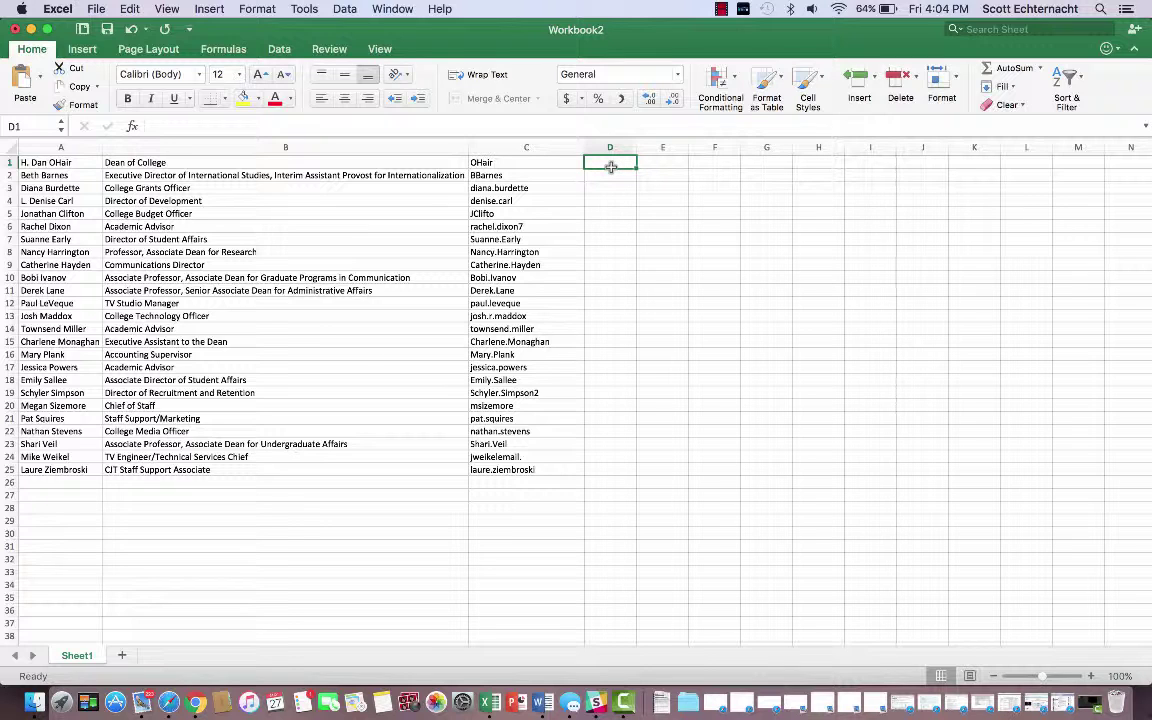
text(ohair)
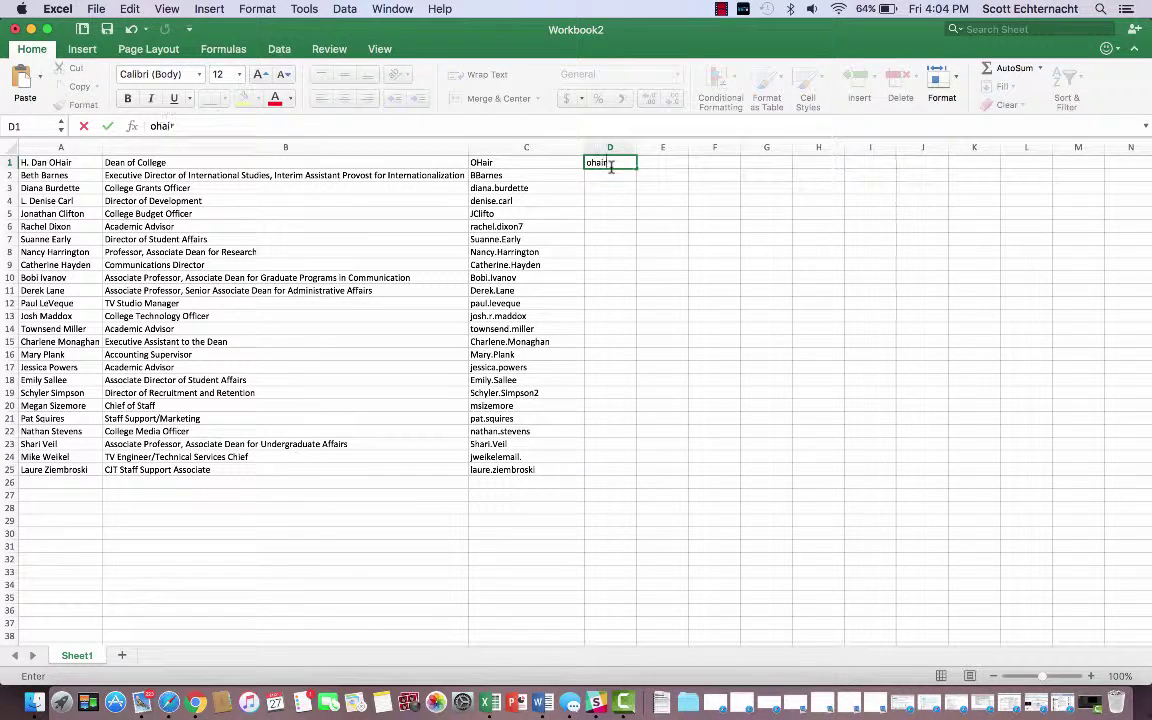
text(@)
text(.edu)
key(Escape)
click(557, 162)
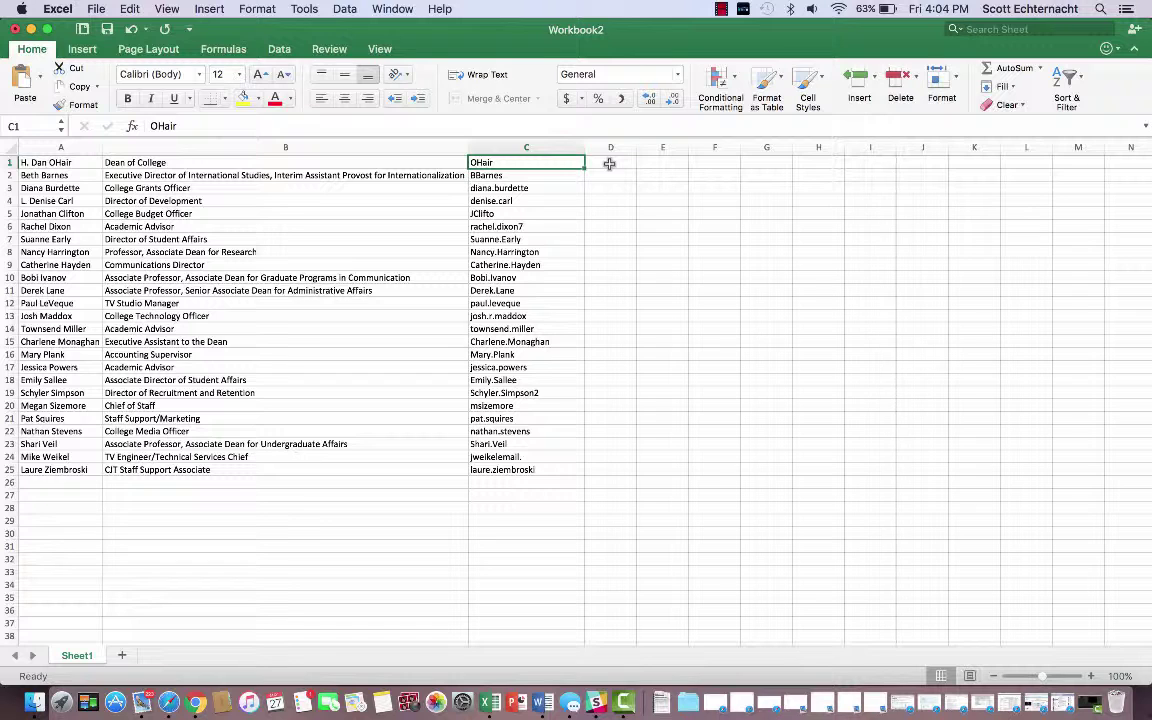
click(609, 163)
text(=)
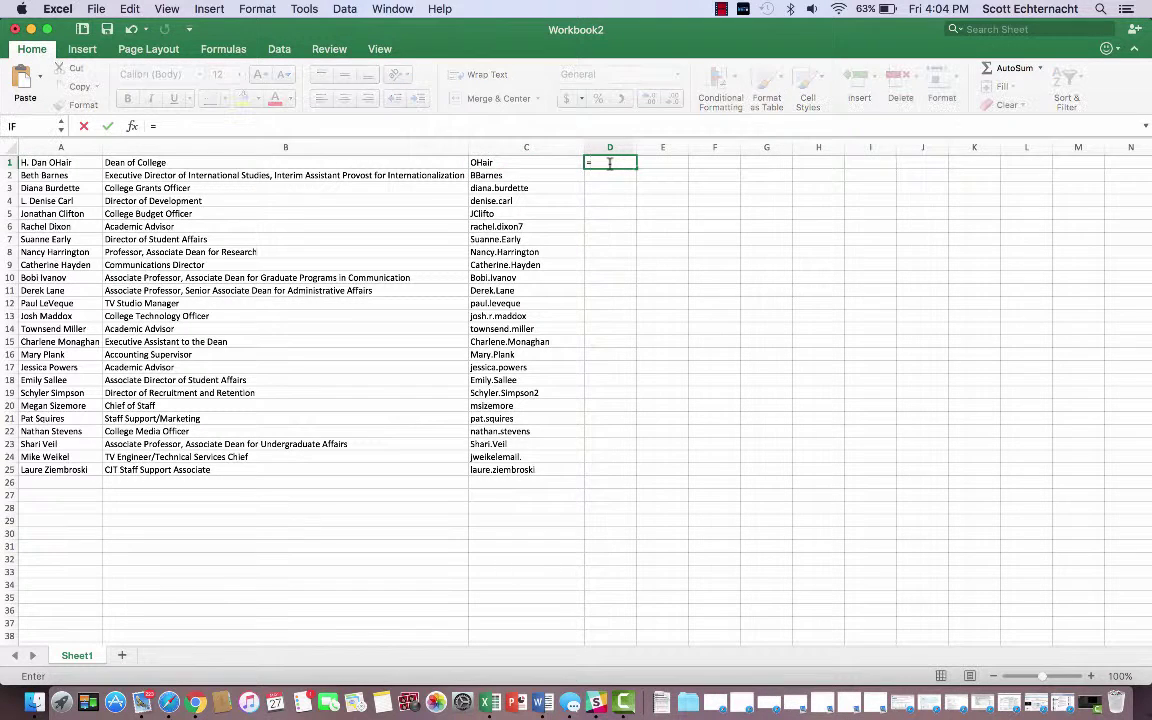
text(con)
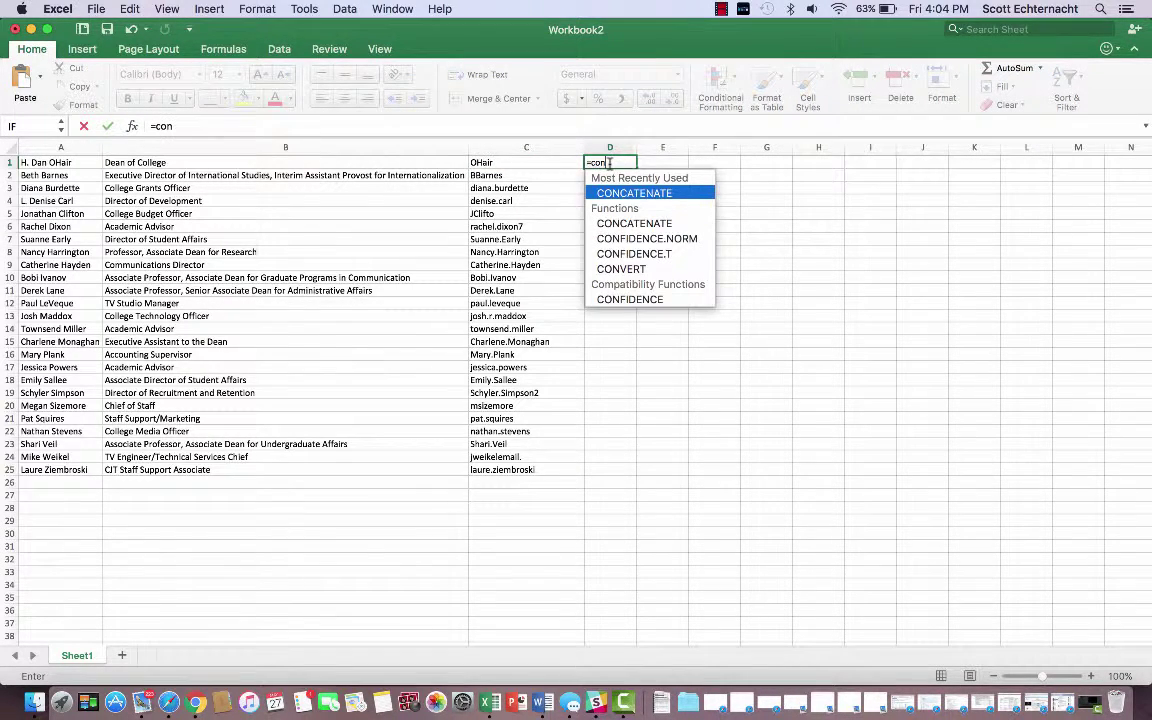
key(Tab)
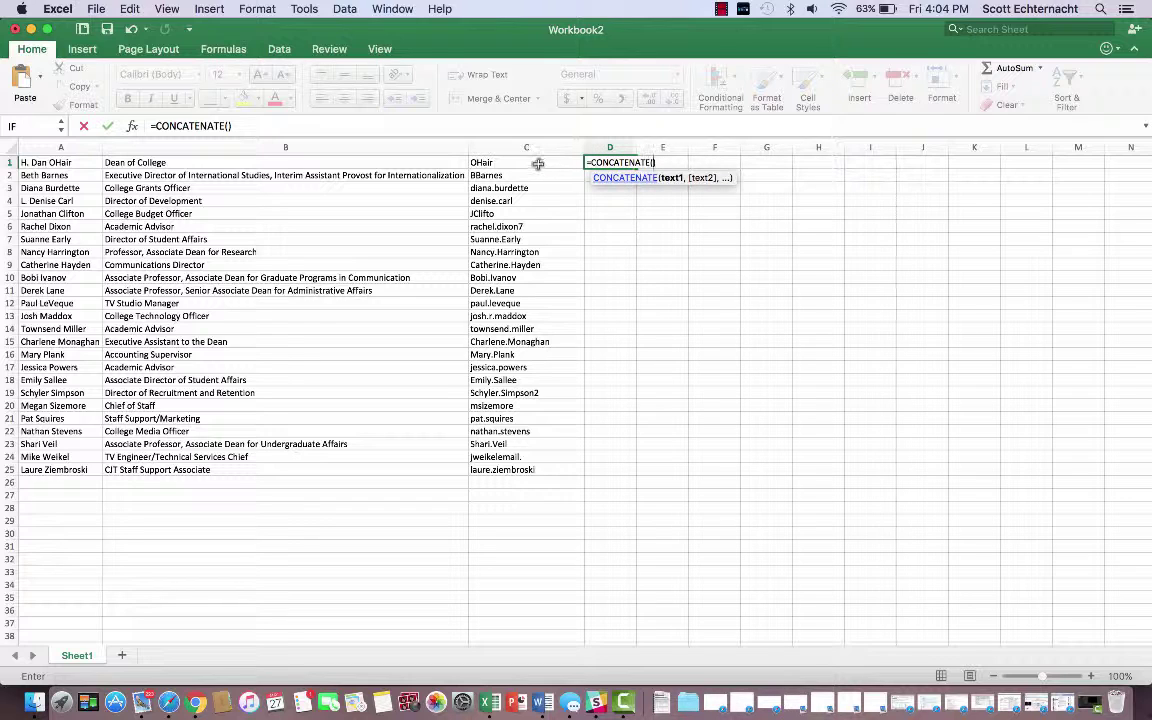
click(537, 163)
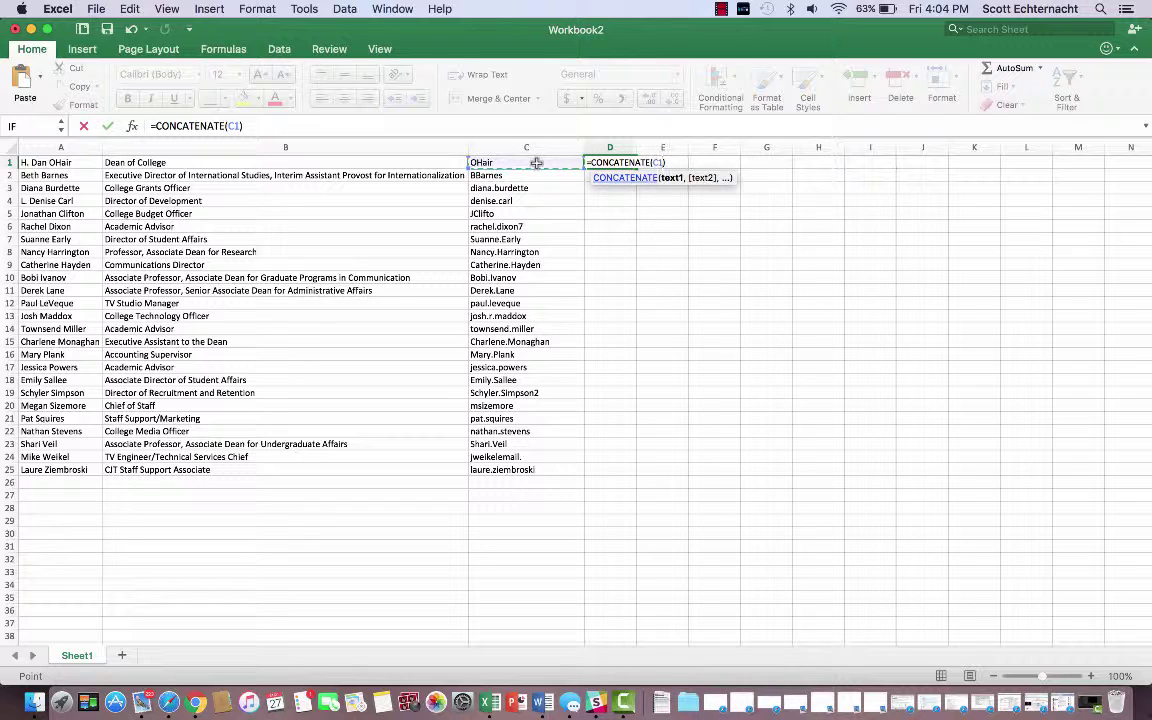
text(,)
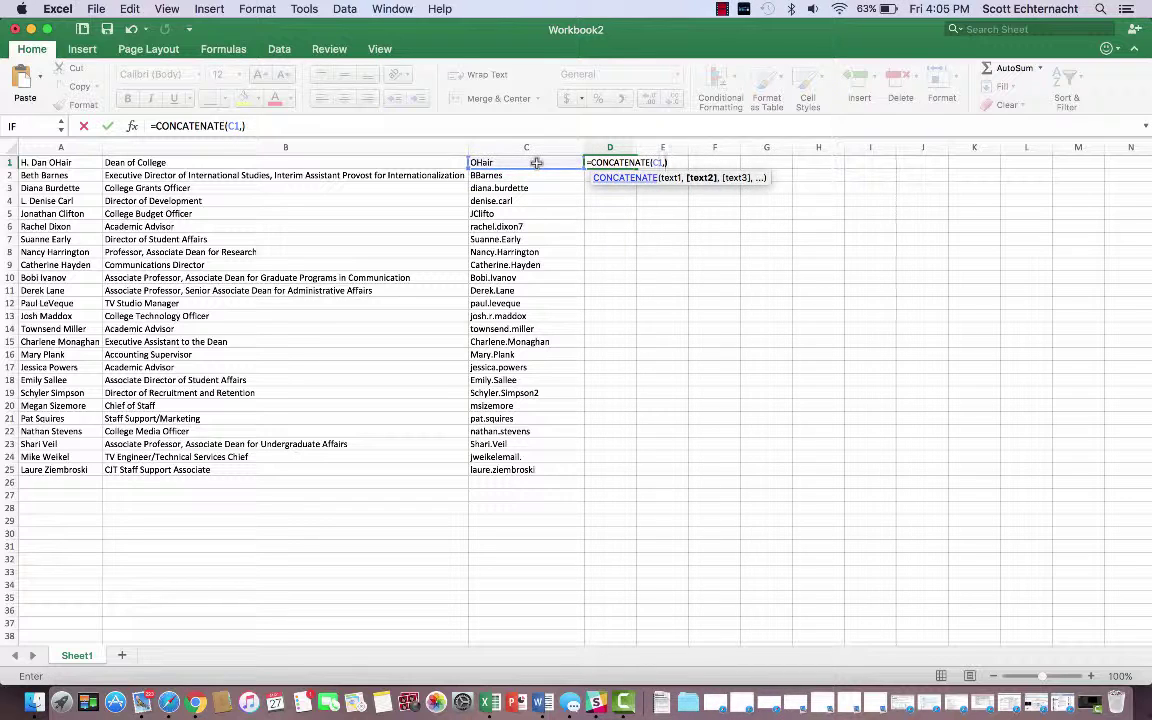
text(")
text(@uky)
text(.edu")
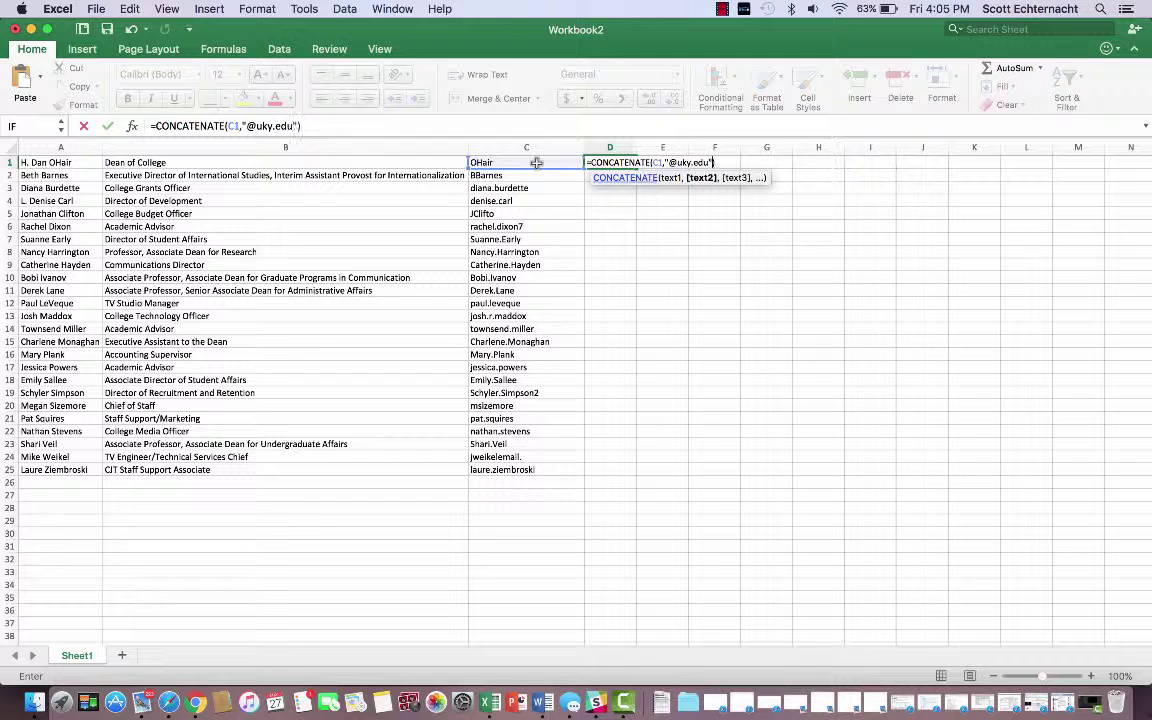
text())
key(BackSpace)
key(Return)
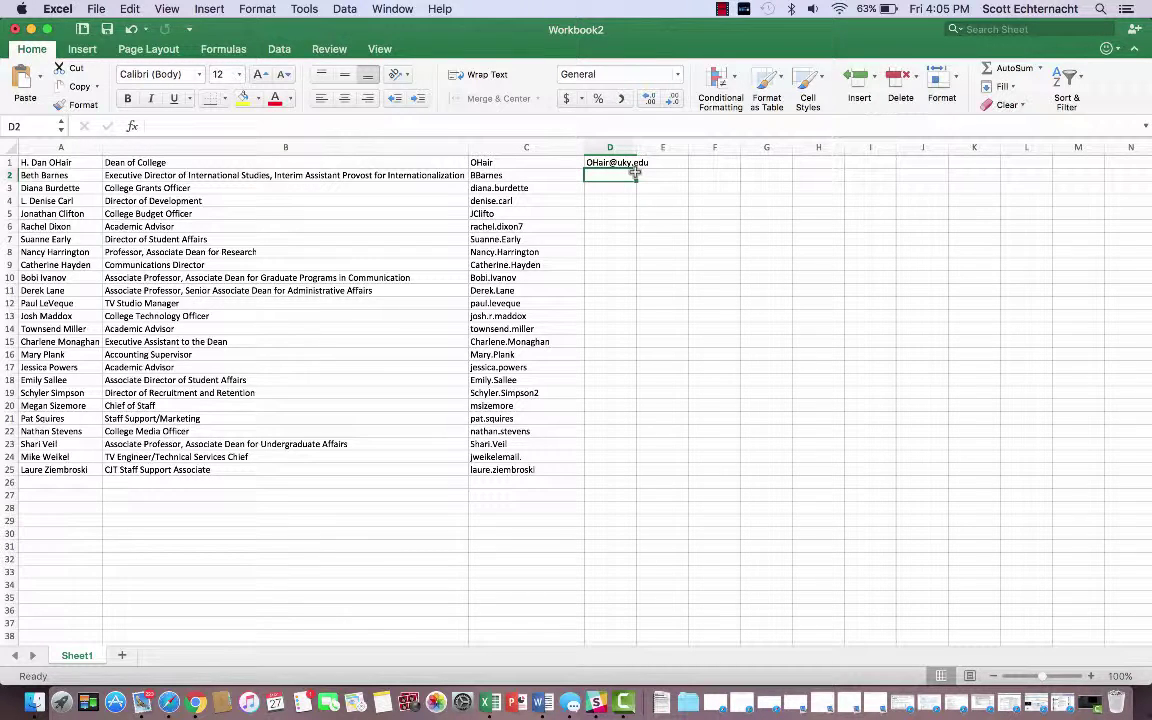
Fill the D1 email formula down to row 25 and add a new Sheet2.
click(628, 164)
double_click(636, 168)
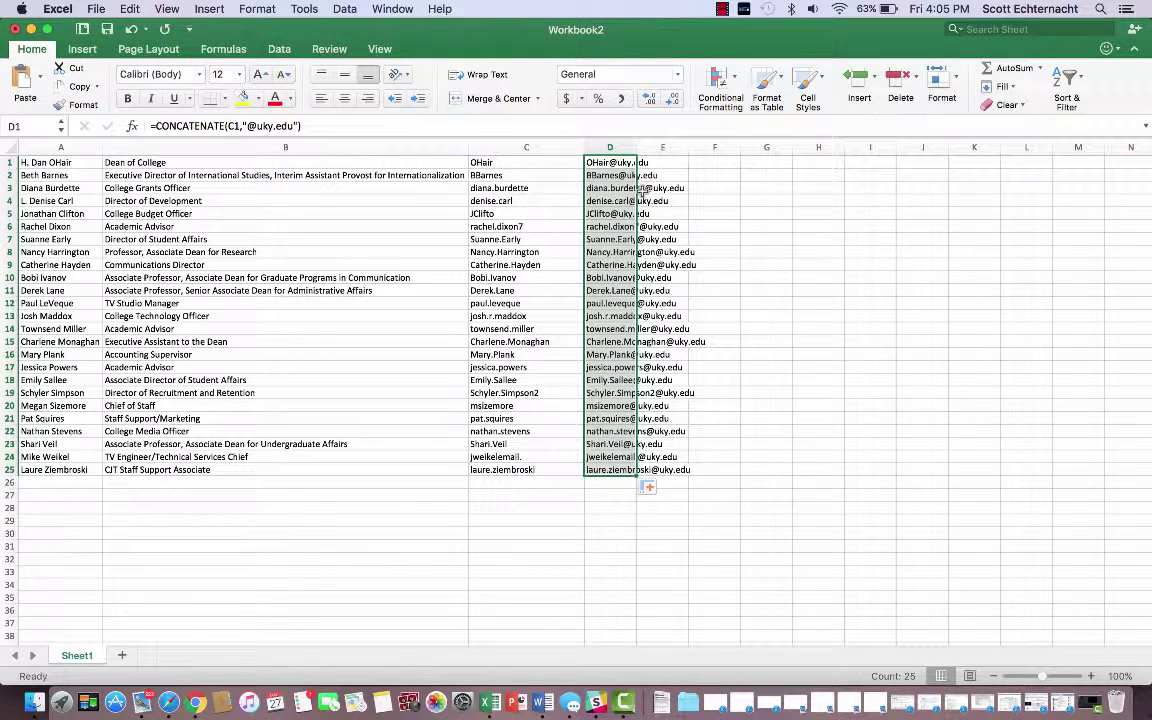
click(122, 655)
click(88, 655)
Copy the column D formulas into Sheet2, where they show #REF! errors.
key(ctrl+c)
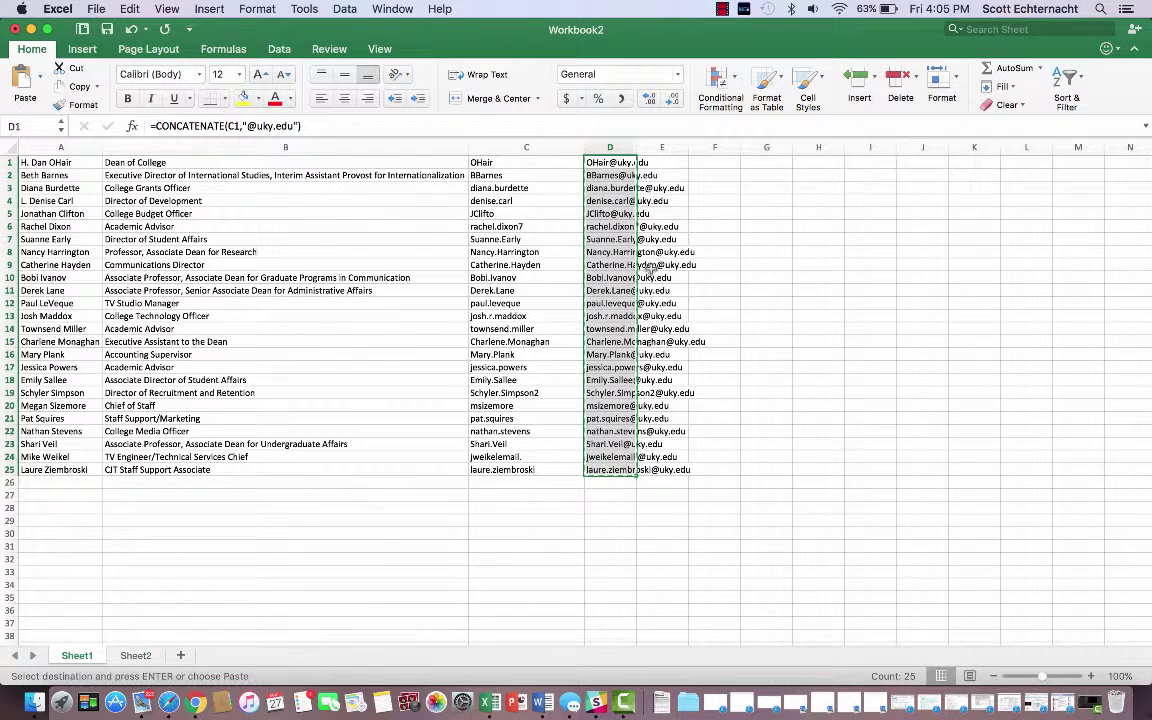
click(135, 655)
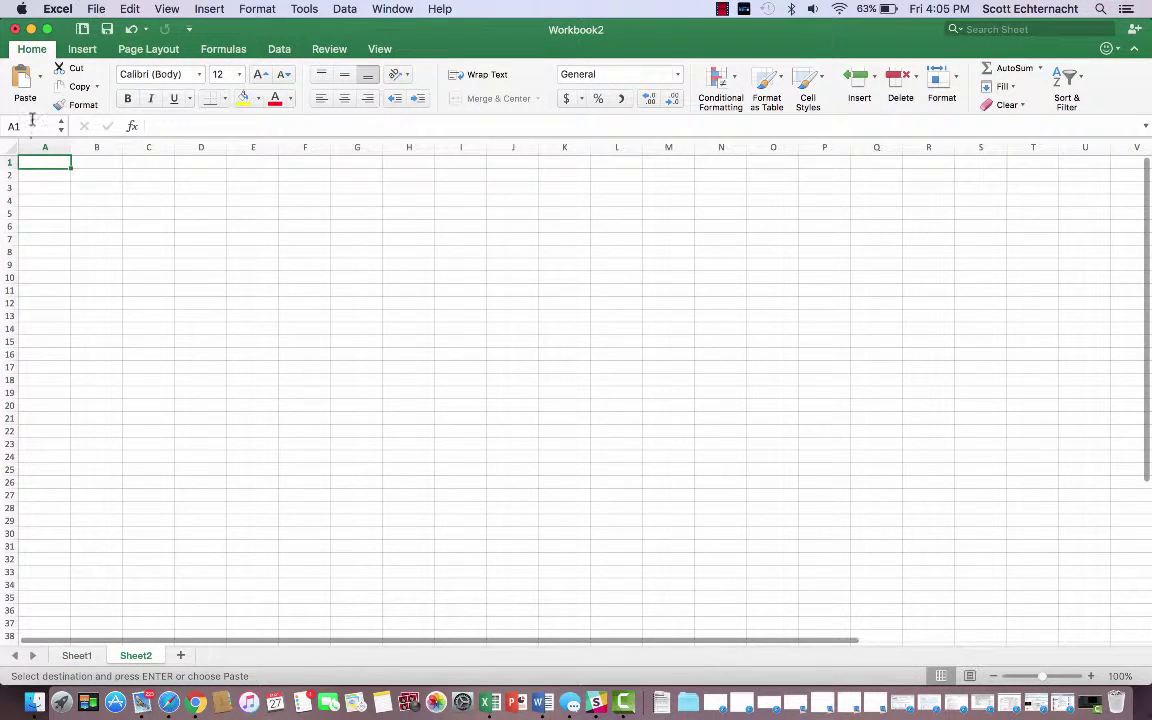
key(ctrl+v)
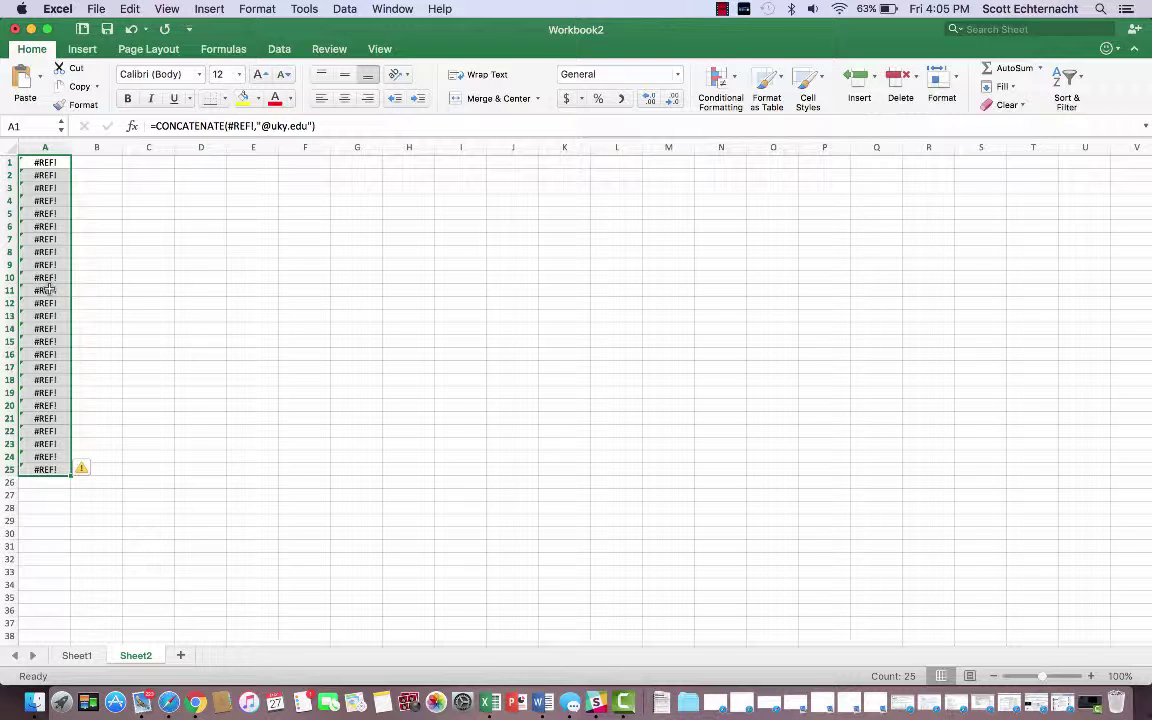
click(80, 655)
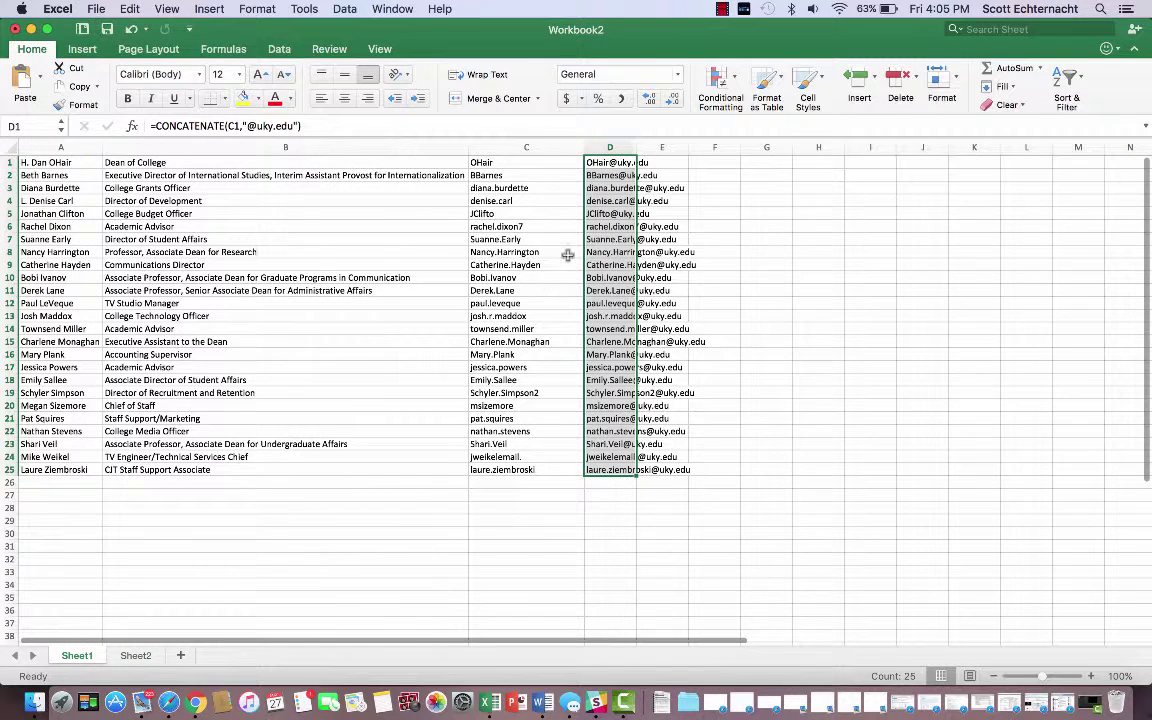
Copy the email results D1:D25 and paste them into Sheet2.
click(548, 147)
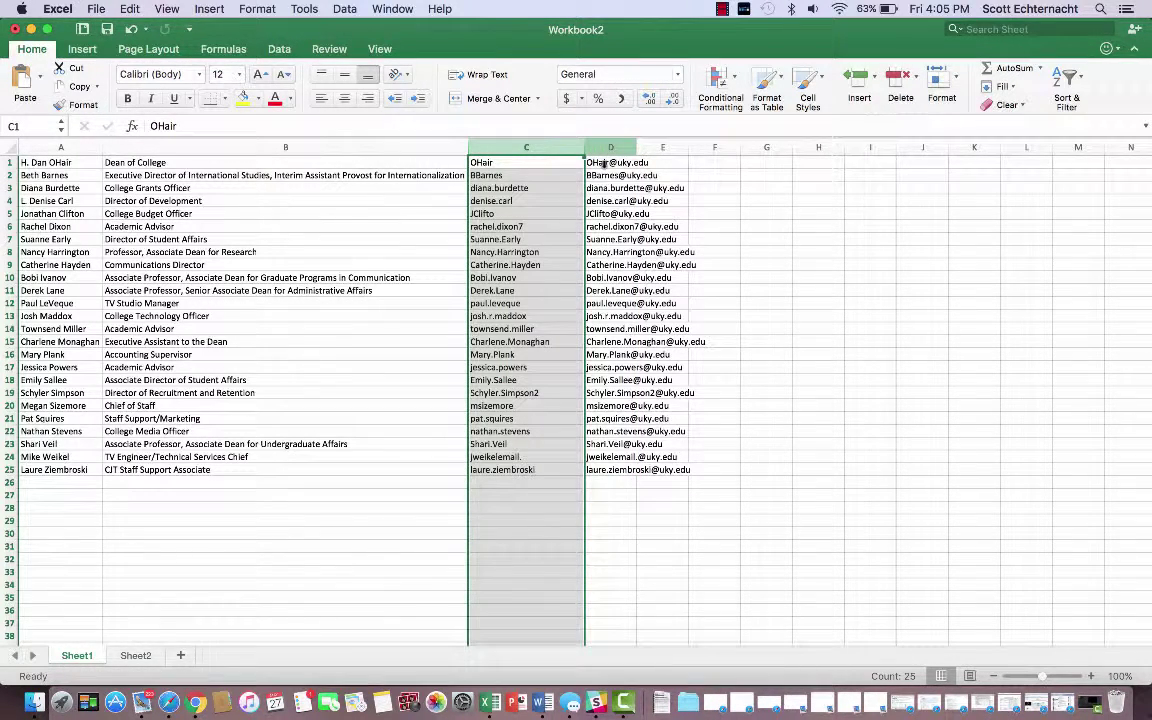
drag(599, 162, 596, 468)
key(super+c)
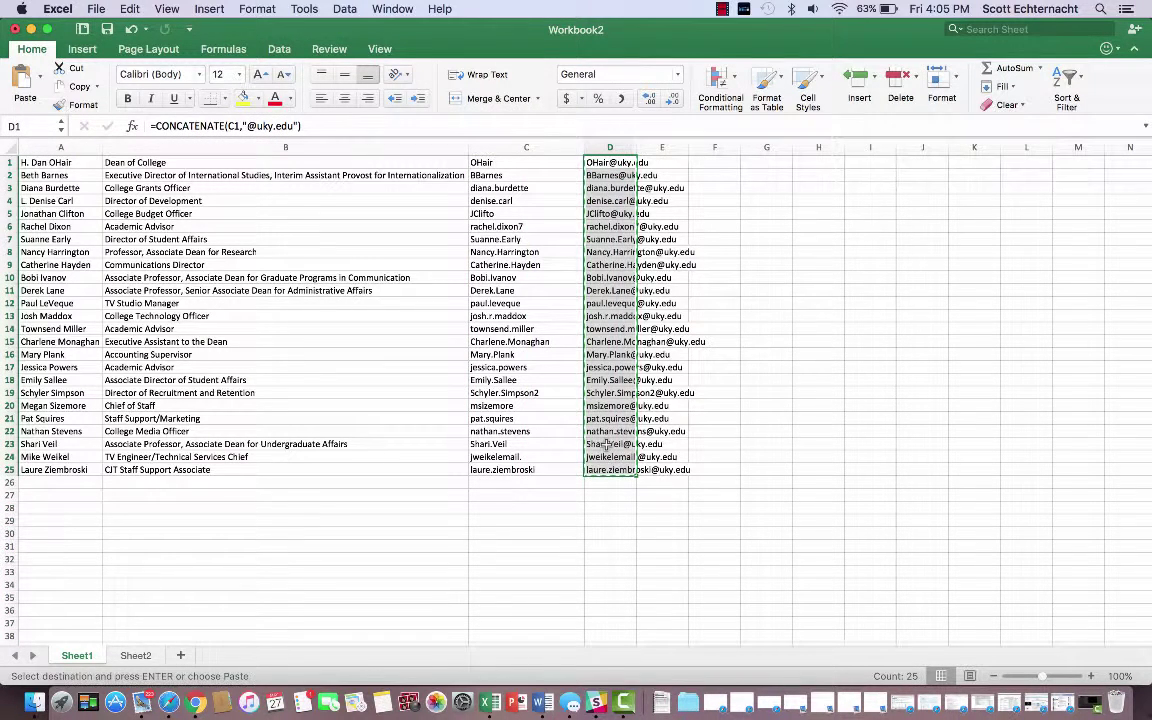
click(137, 658)
key(super+v)
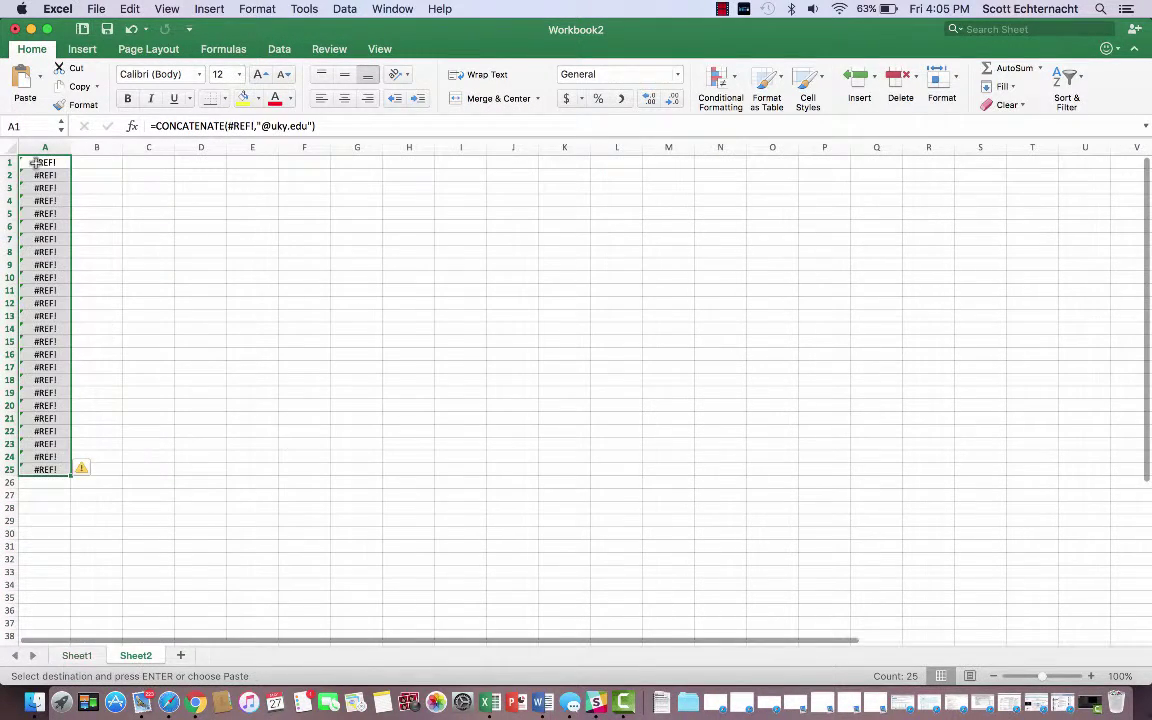
Paste Special the emails into Sheet2's A1 as Values only.
click(35, 162)
right_click(35, 162)
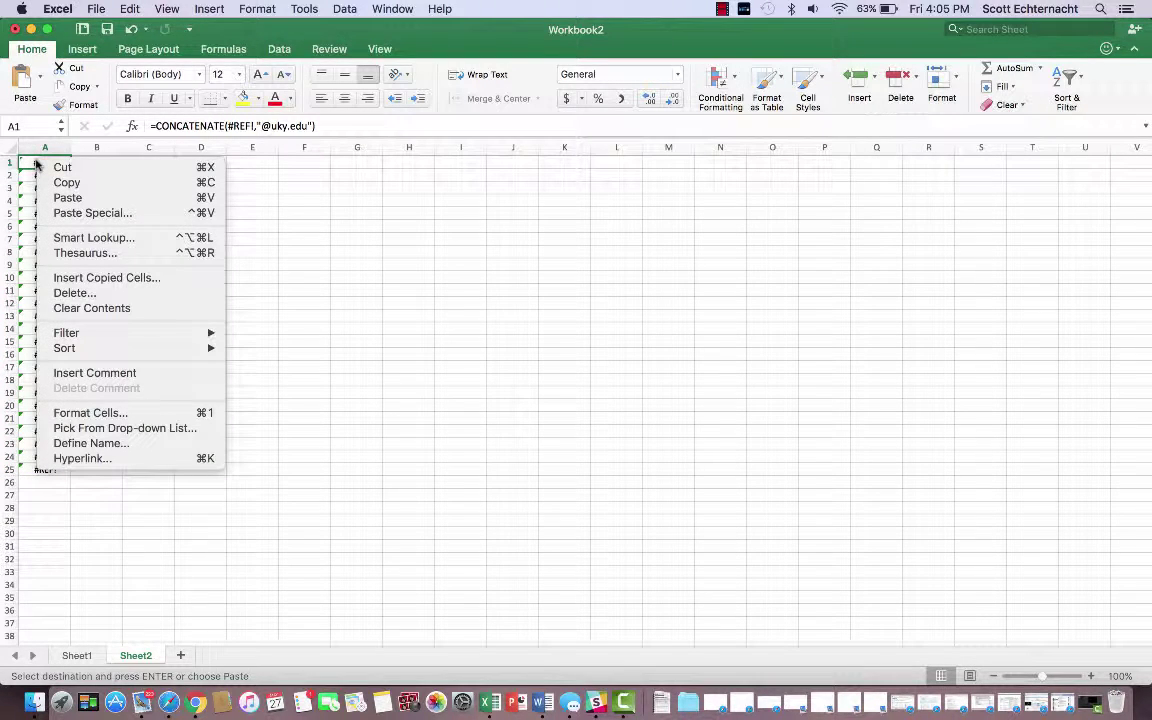
click(62, 213)
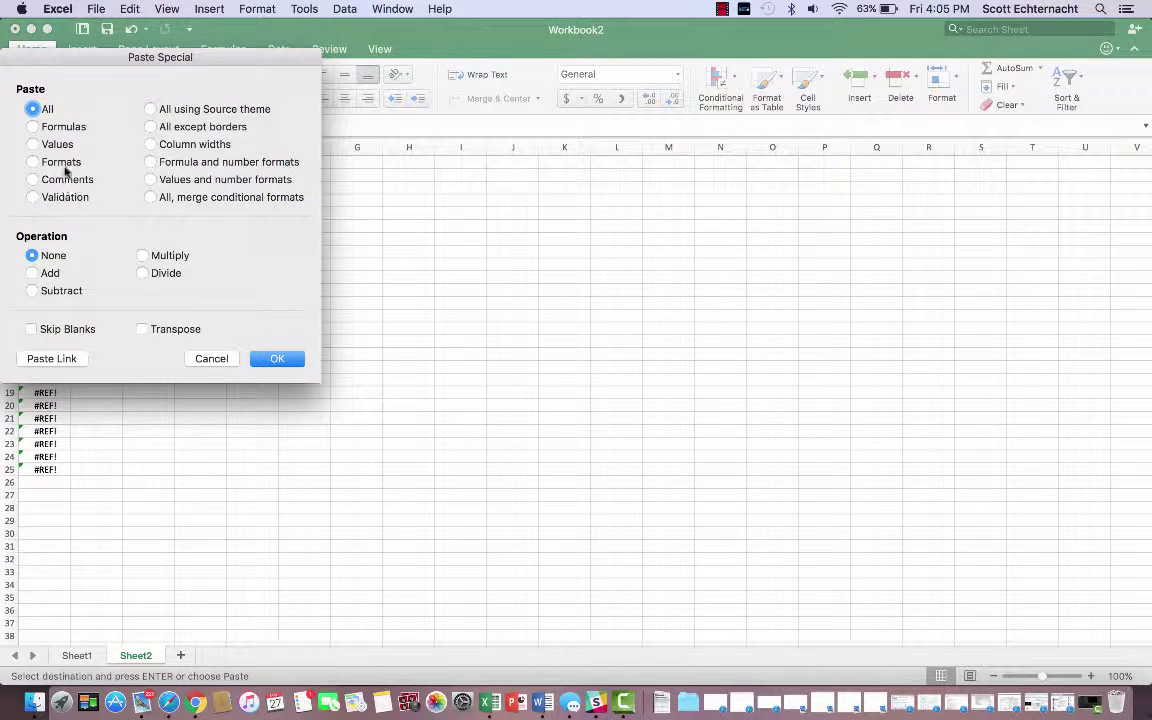
click(58, 145)
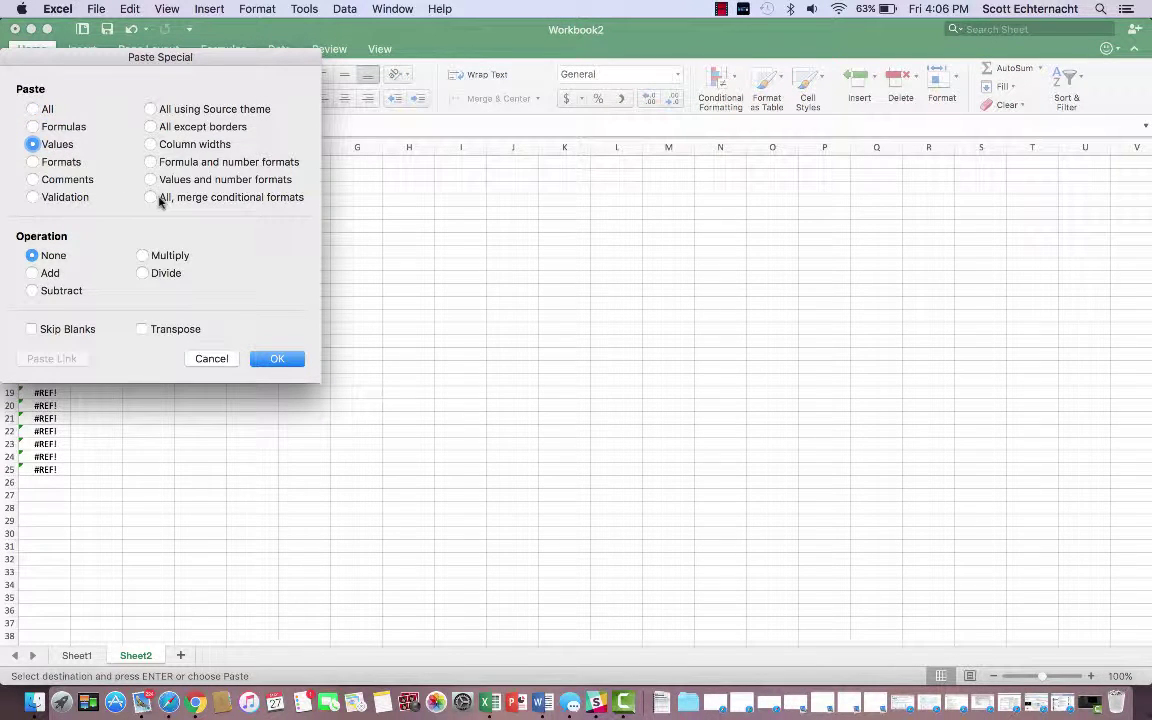
click(270, 362)
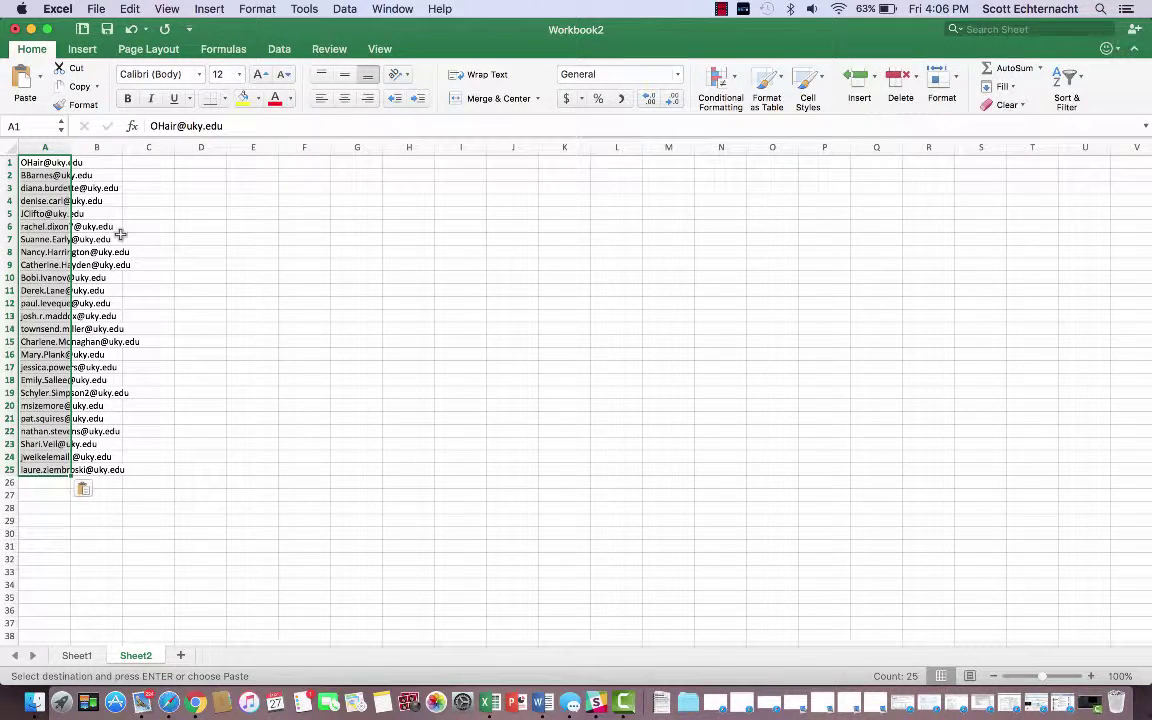
Check that Sheet2's A1:A25 hold plain email values, then return to Sheet1's C1.
click(48, 200)
click(159, 186)
click(24, 200)
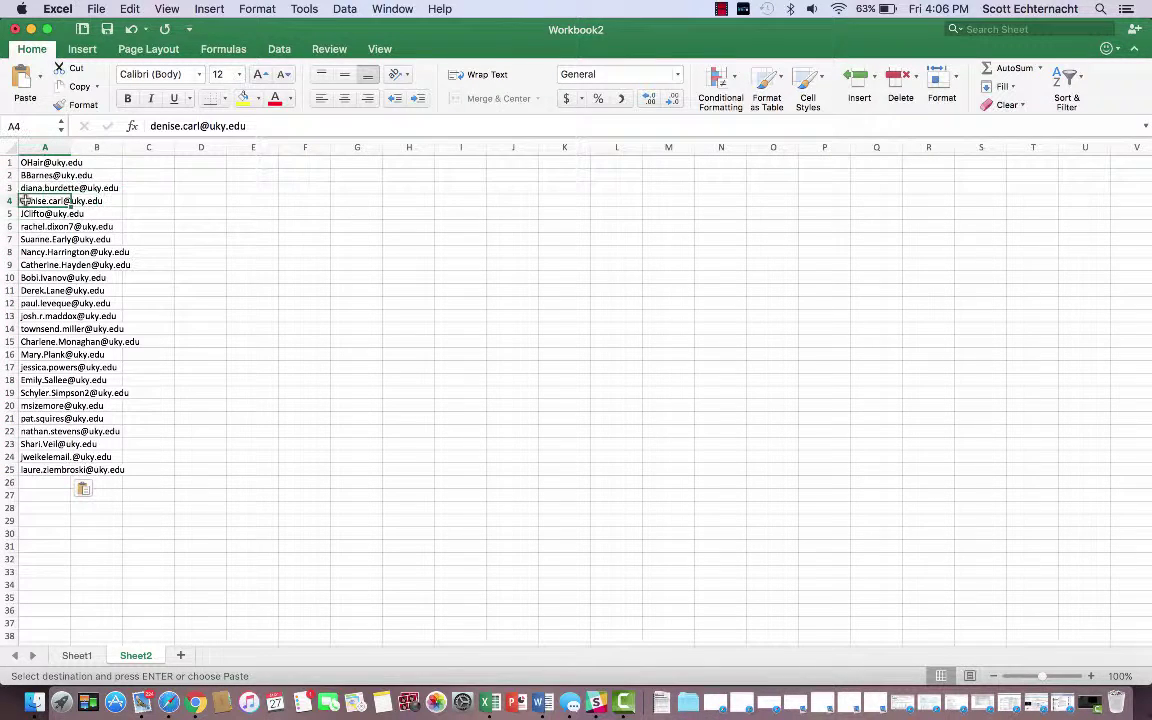
drag(28, 162, 43, 466)
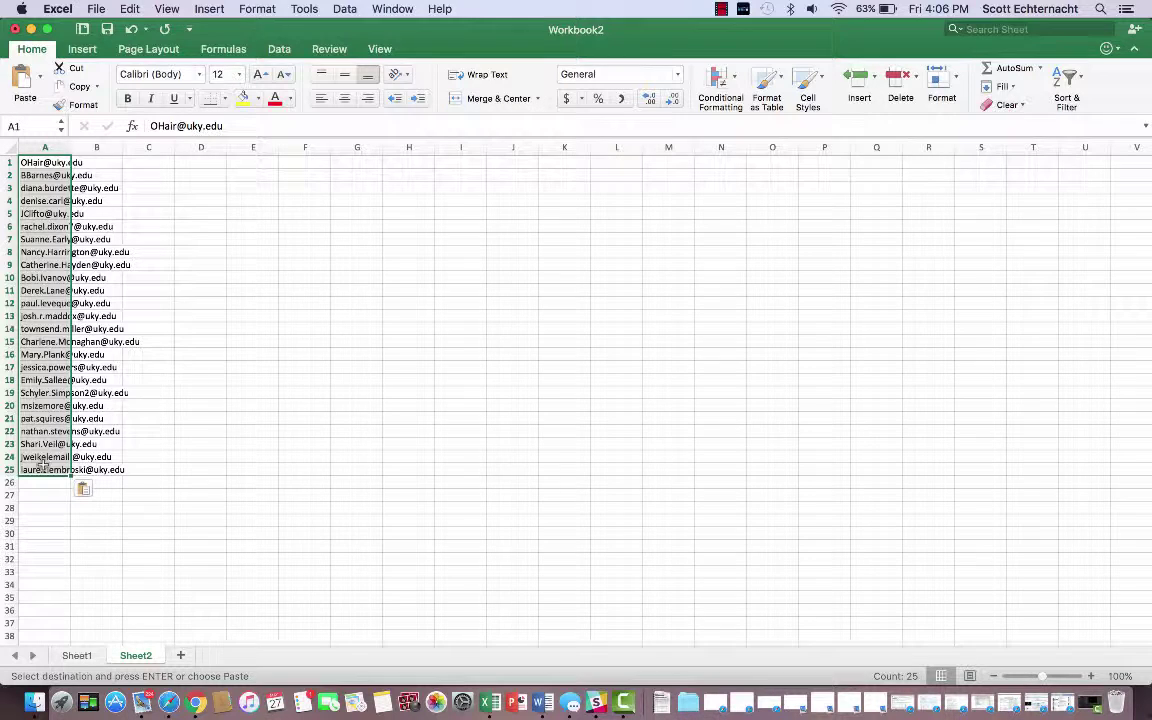
click(77, 655)
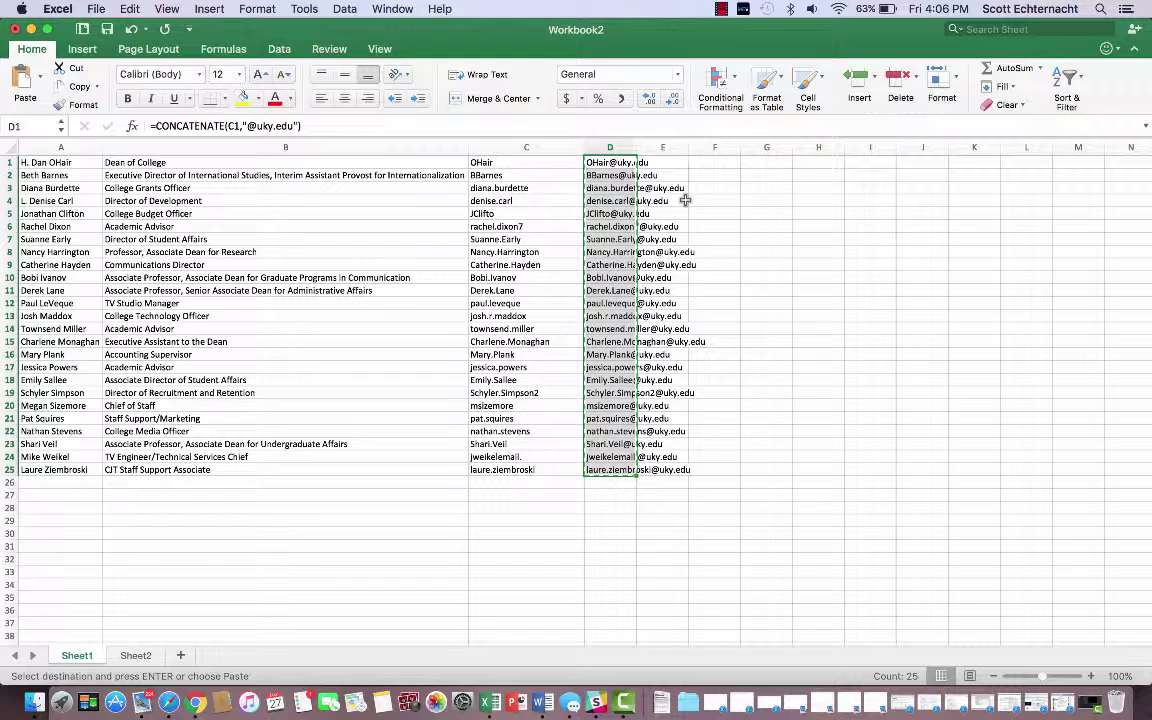
click(529, 164)
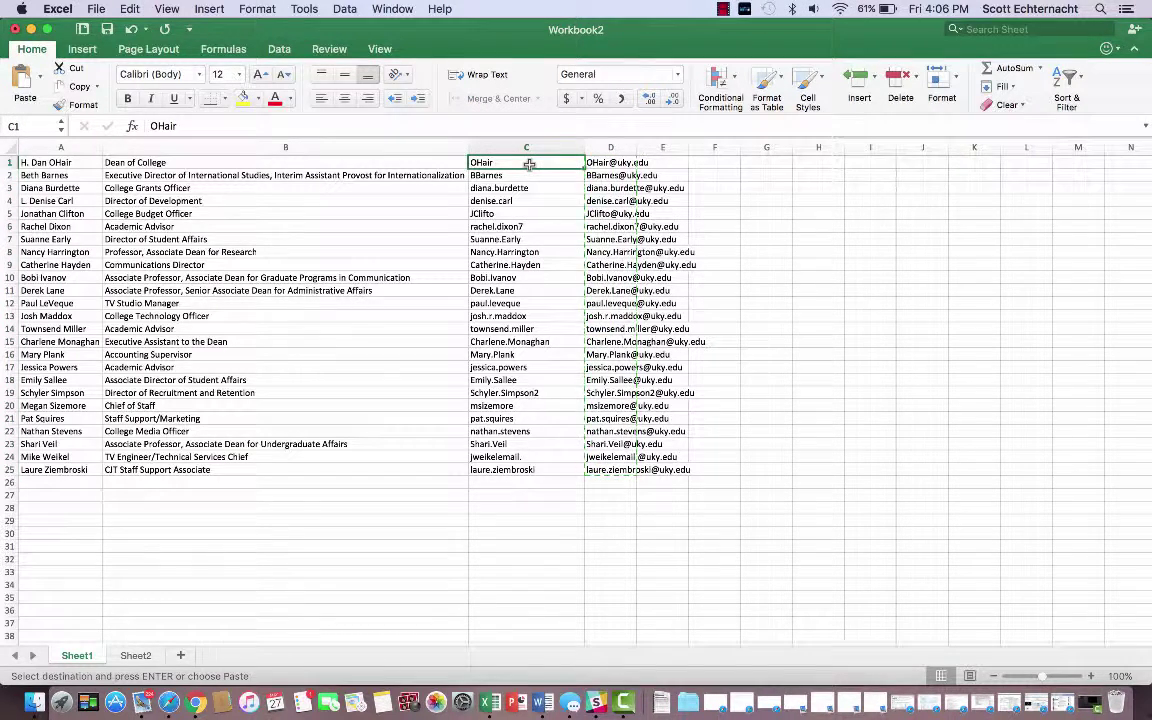